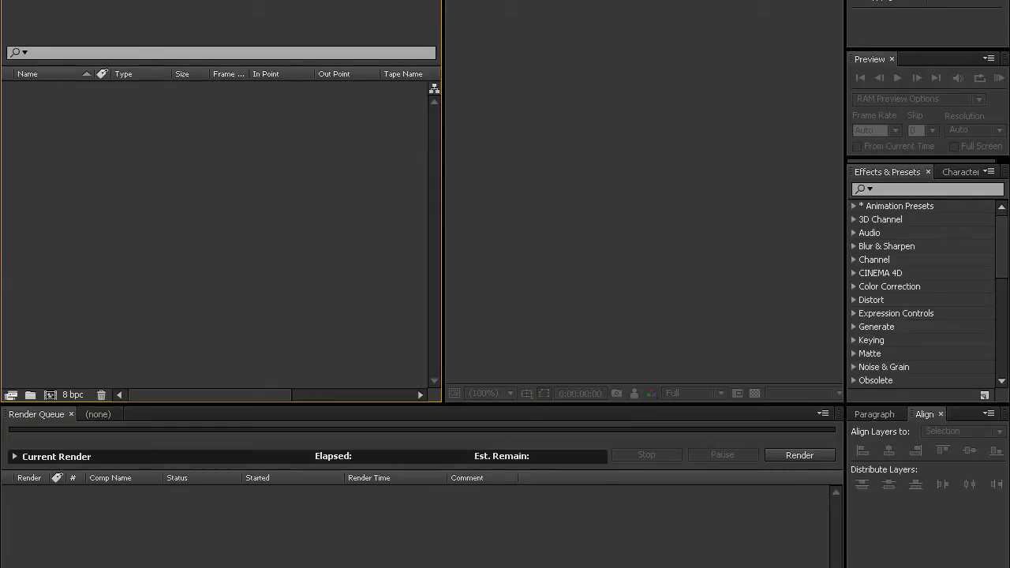
Import the clip P1080005.MOV into the project and create a composition from it
mouse_move(276, 565)
click(261, 525)
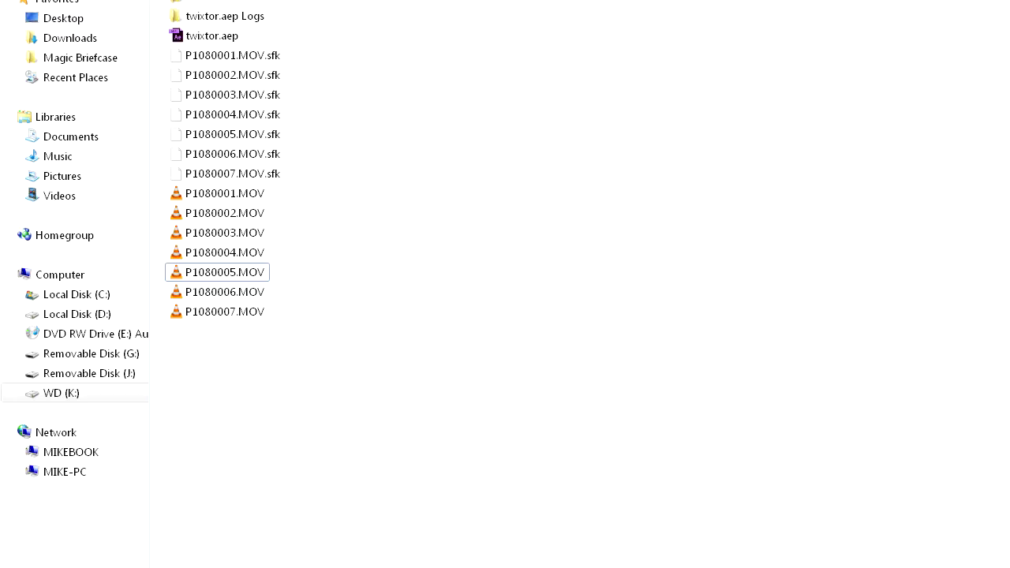
drag(217, 273, 162, 235)
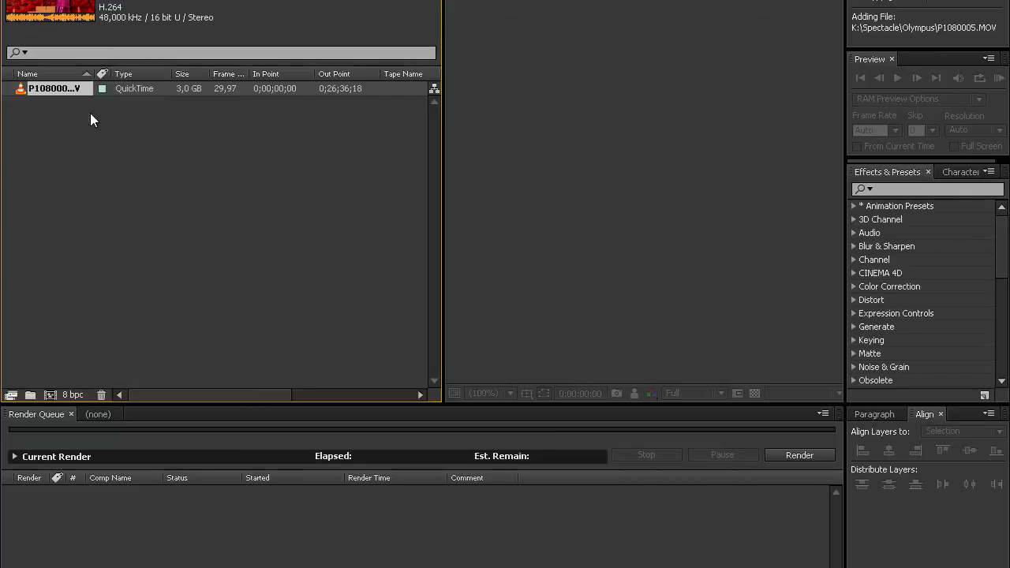
drag(48, 86, 50, 396)
Set the P1080005 composition's frame rate to 24 frames per second
right_click(258, 508)
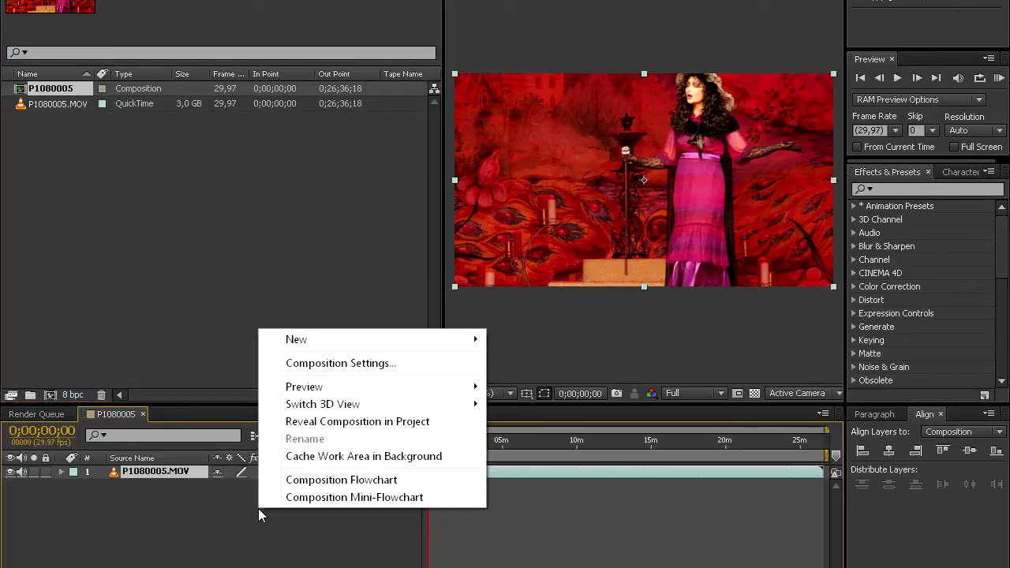
click(370, 364)
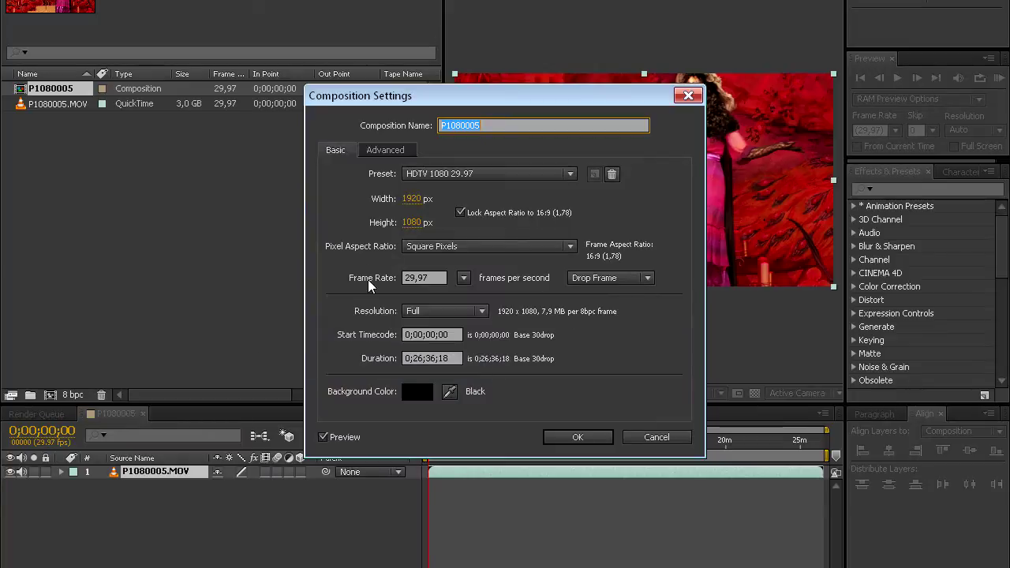
click(464, 278)
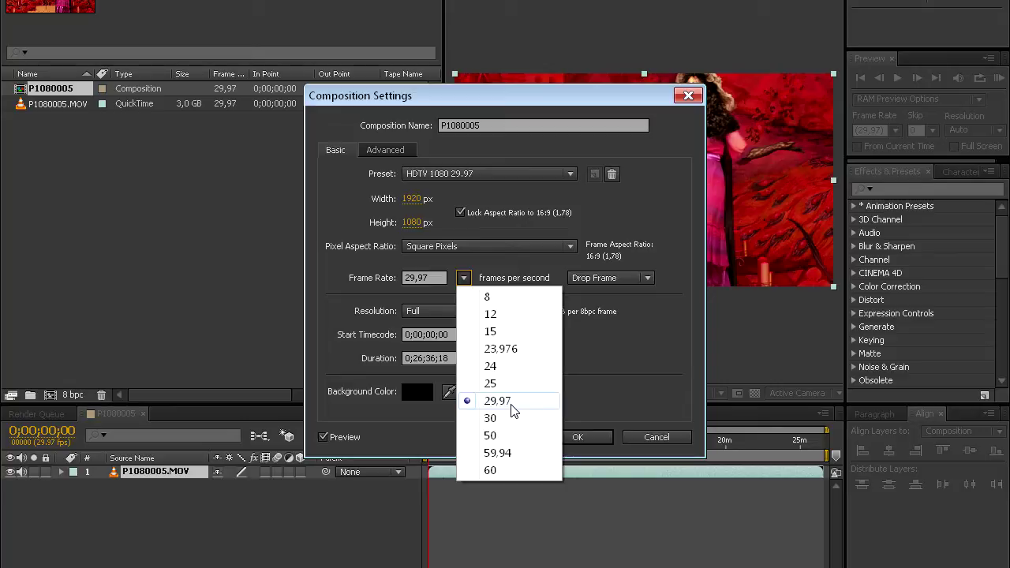
click(491, 367)
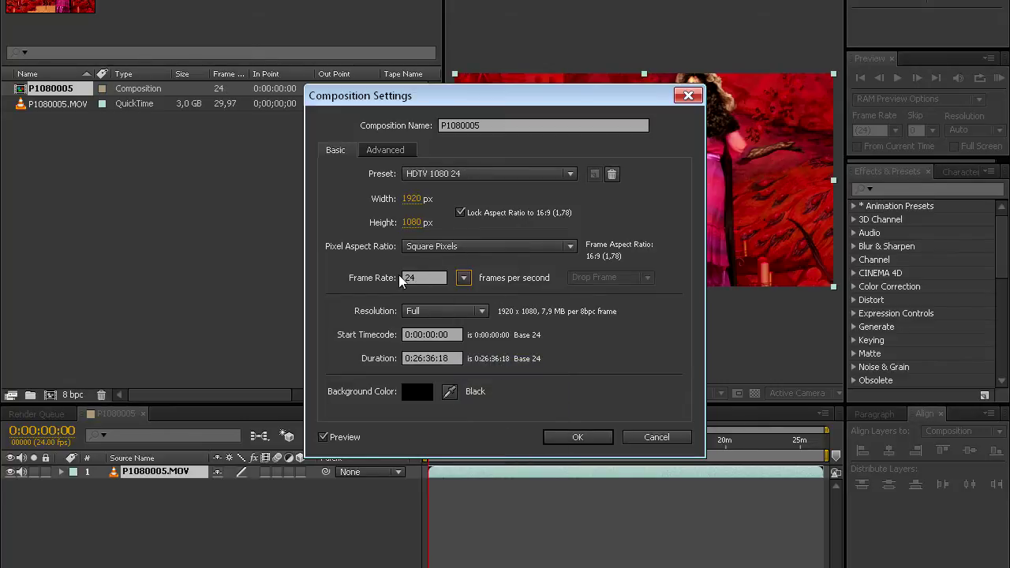
click(570, 435)
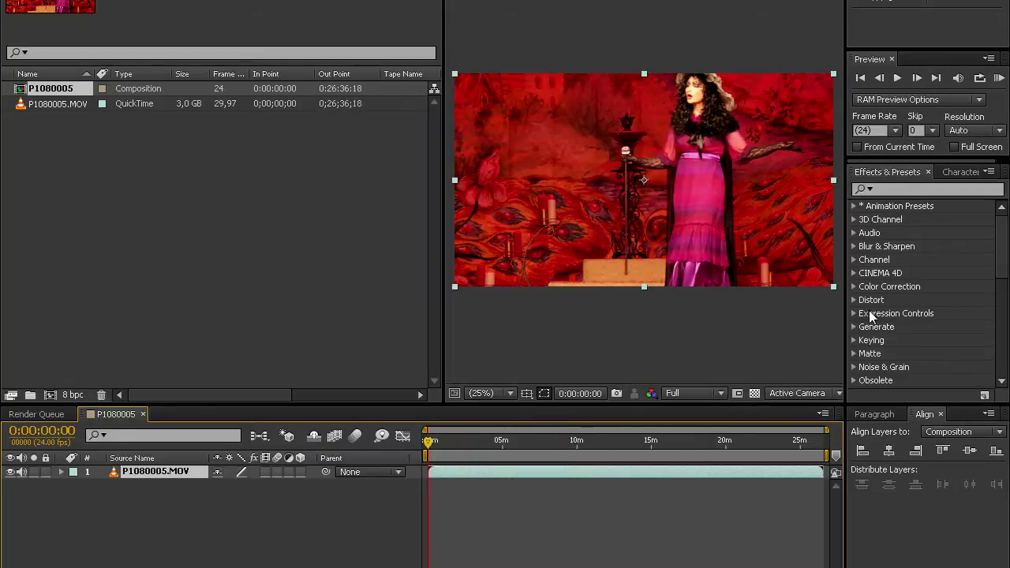
Apply the Twixtor effect to the P1080005.MOV layer and set its Use GPU option to ON
click(909, 192)
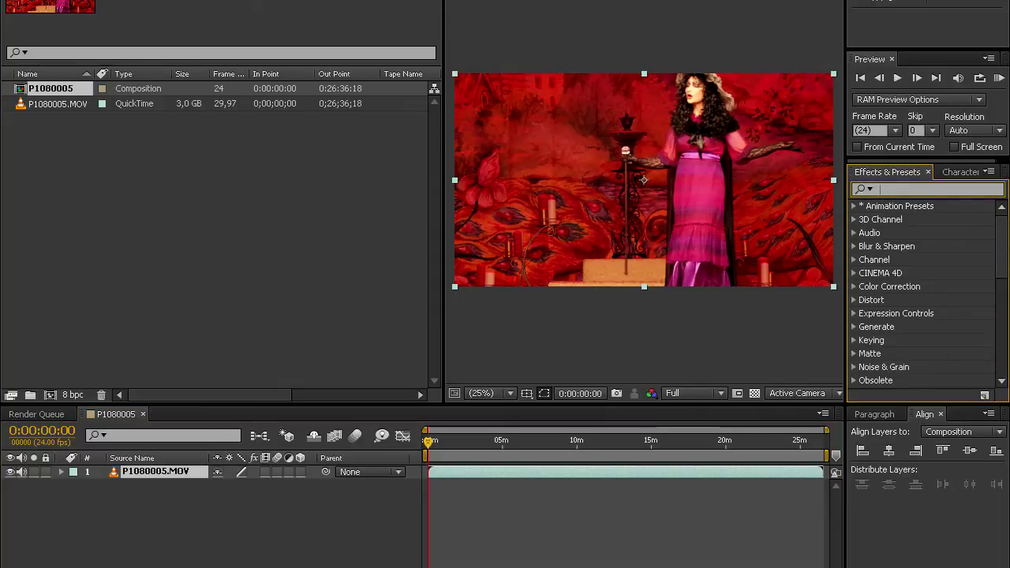
text(twixtor)
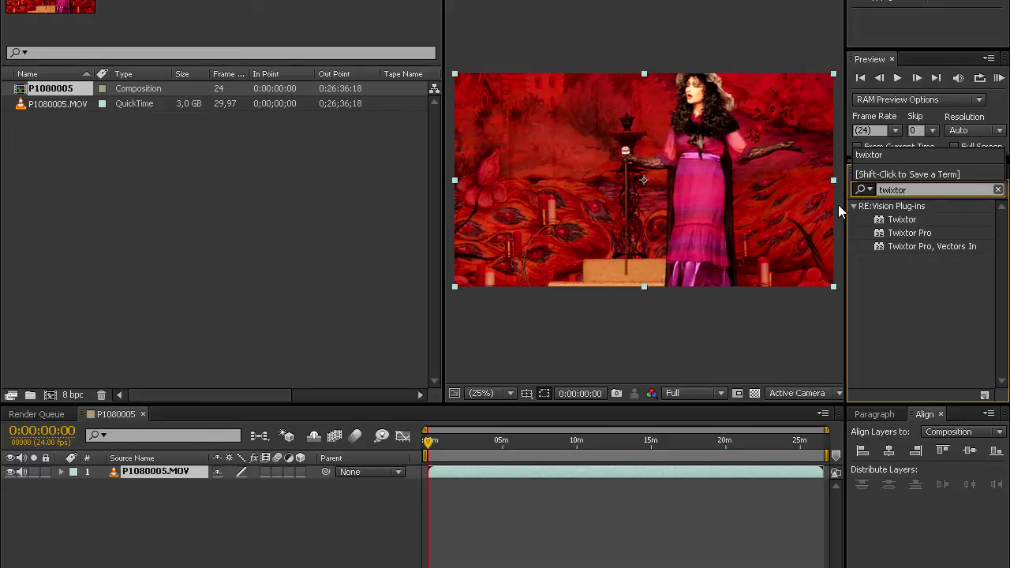
click(900, 220)
drag(900, 220, 171, 477)
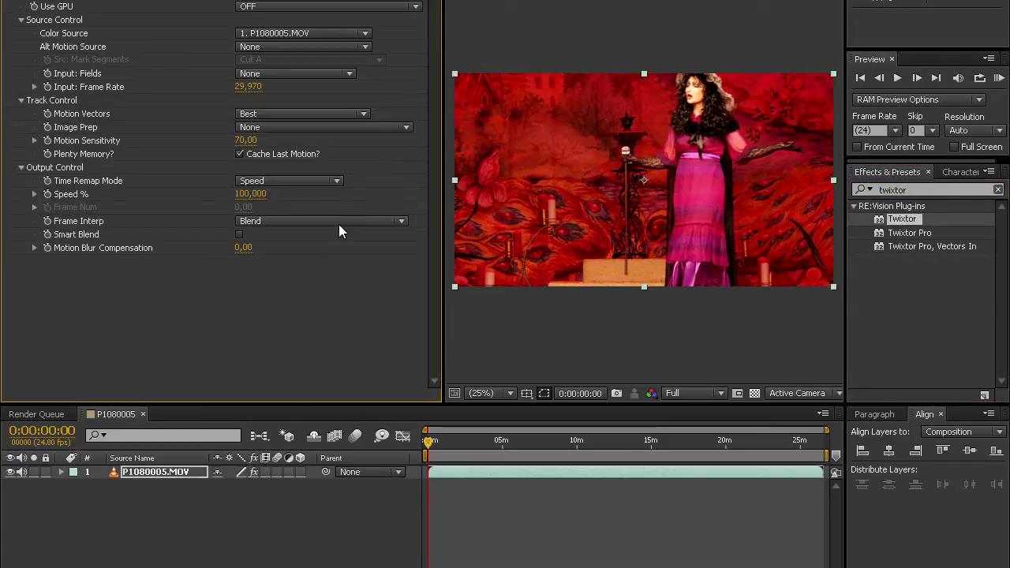
click(256, 9)
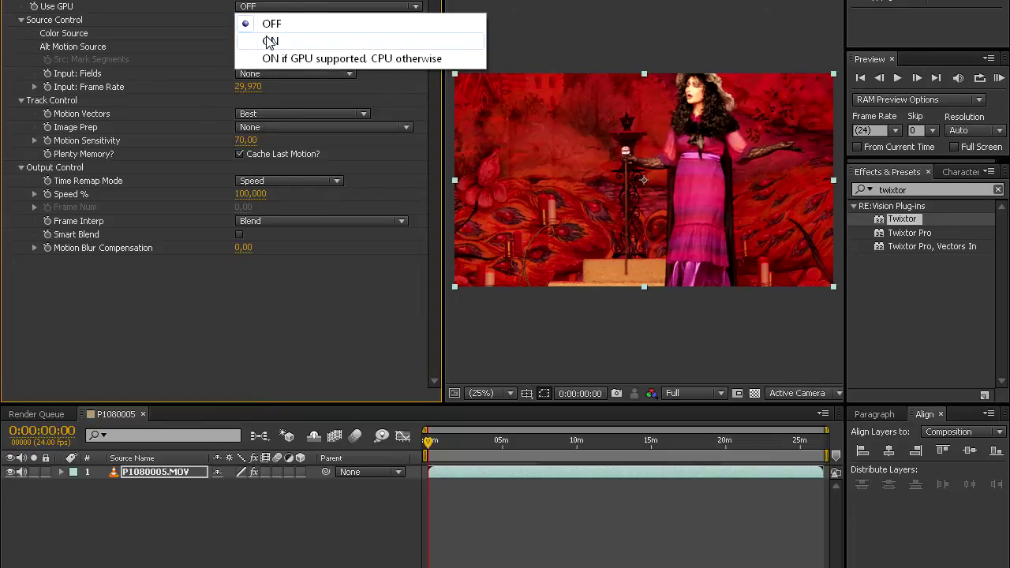
click(270, 40)
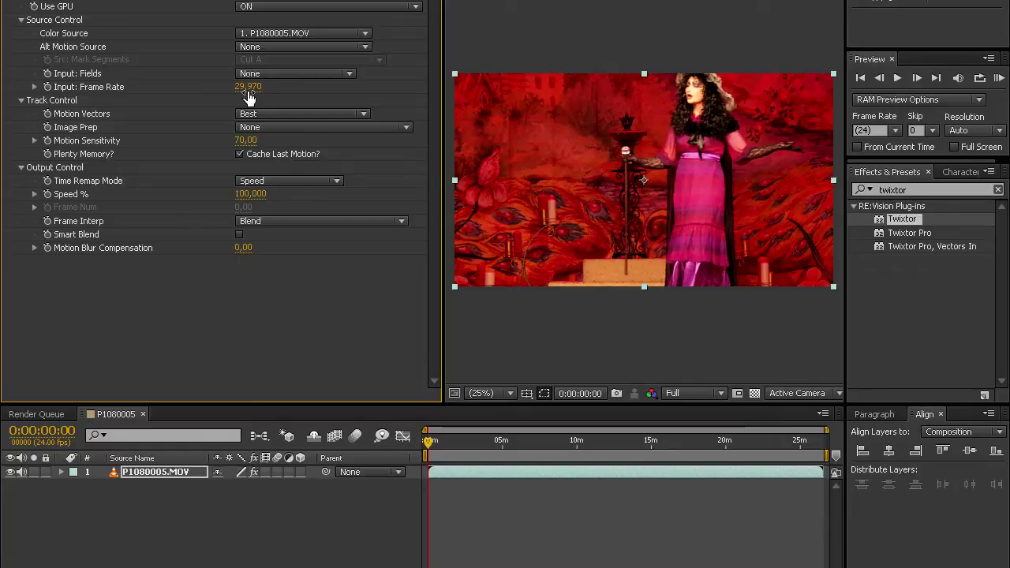
Add the P1080005 composition to the render queue
key(ctrl+0)
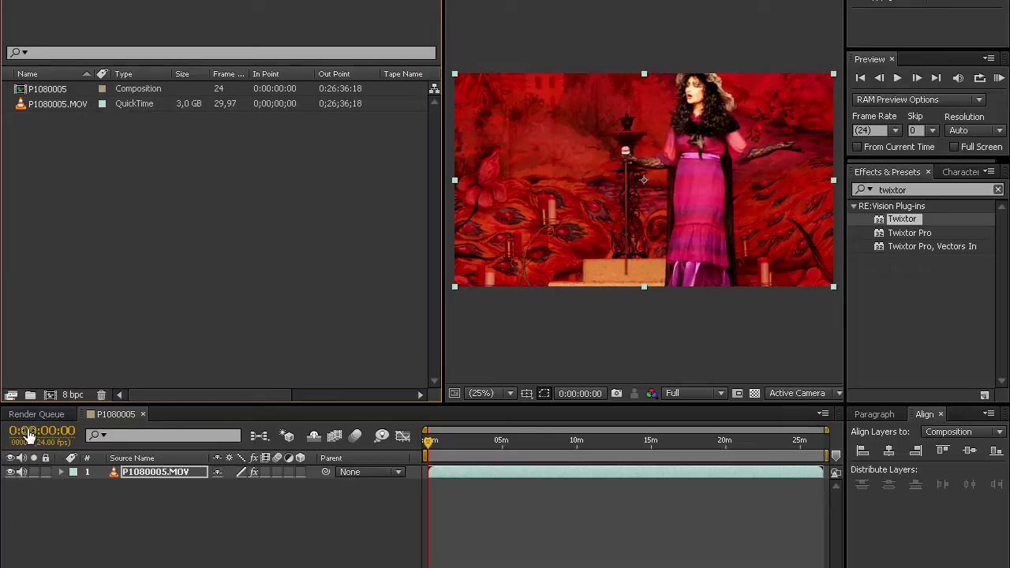
click(37, 415)
drag(49, 90, 79, 553)
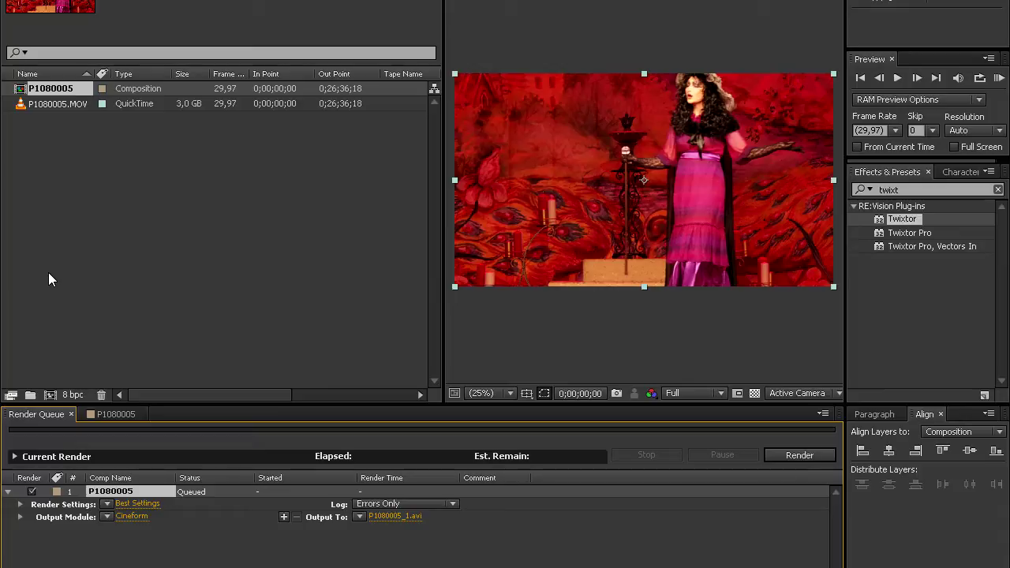
Delete the P1080005 composition and its source clip from the project
drag(27, 194, 65, 102)
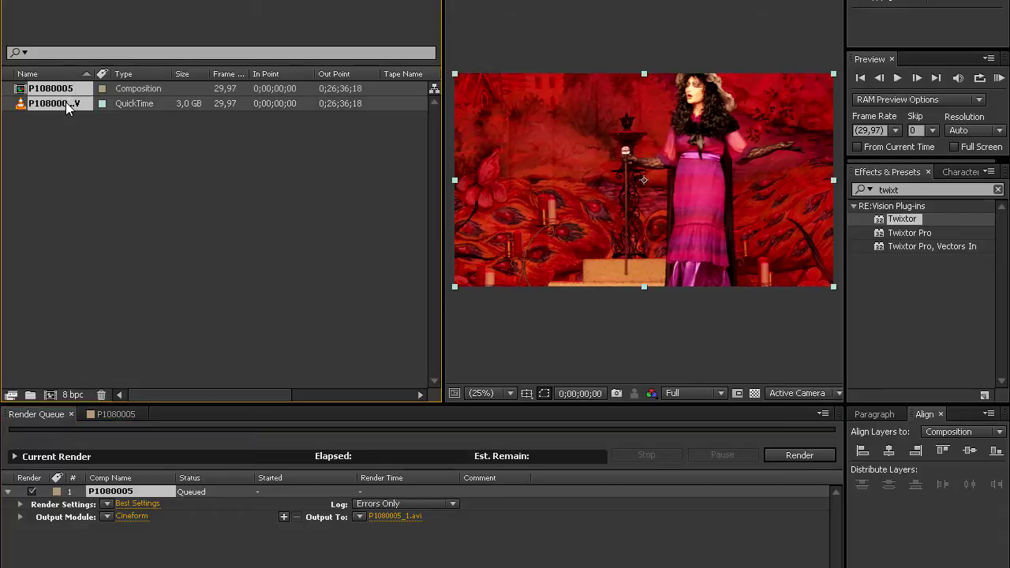
key(Delete)
click(584, 300)
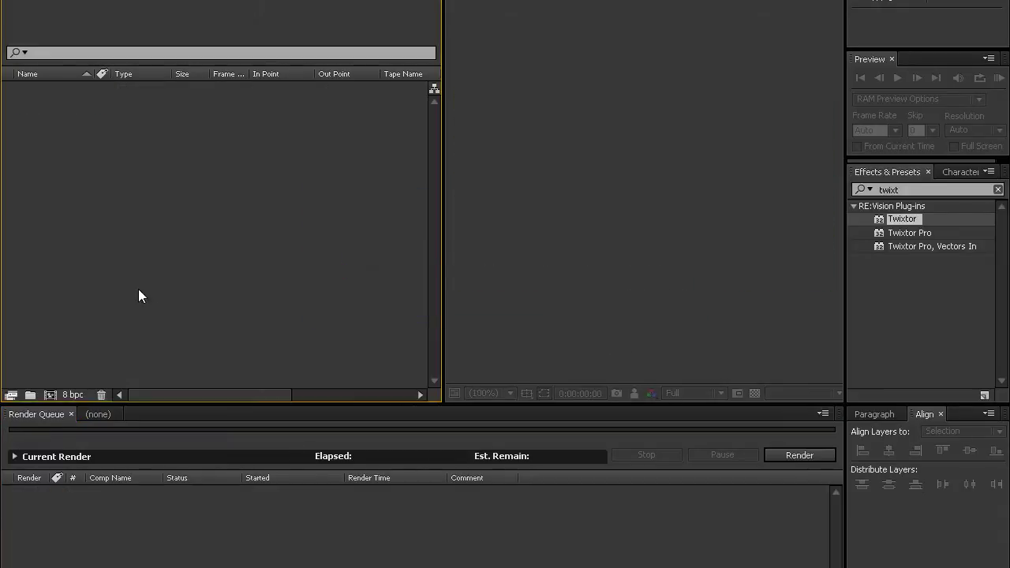
key(alt+f)
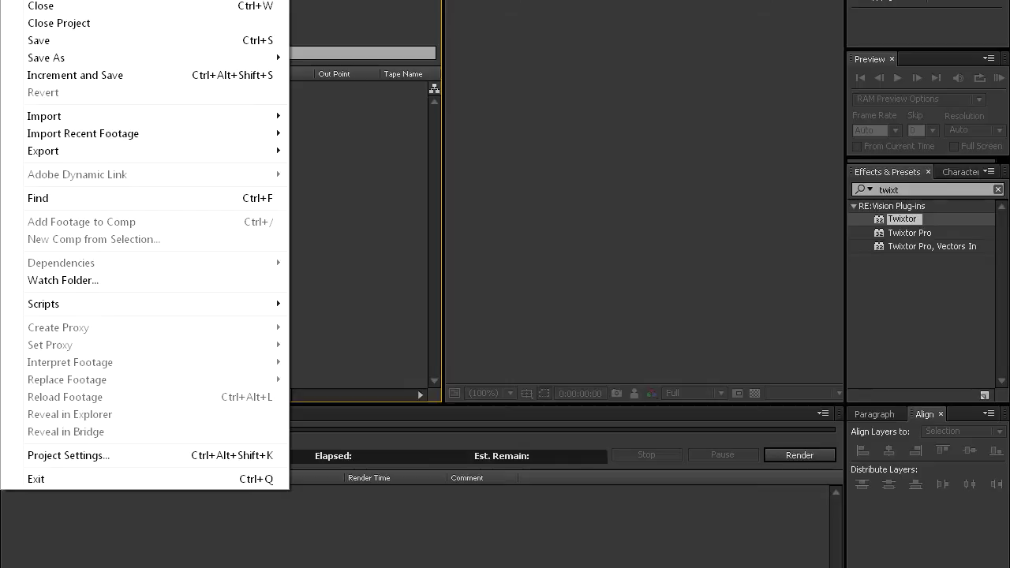
key(Down)
key(Down)
key(Down)
key(Down)
key(Down)
key(Down)
key(Return)
Import the seven clips P1080001.MOV to P1080007.MOV from the file explorer into the project
click(538, 300)
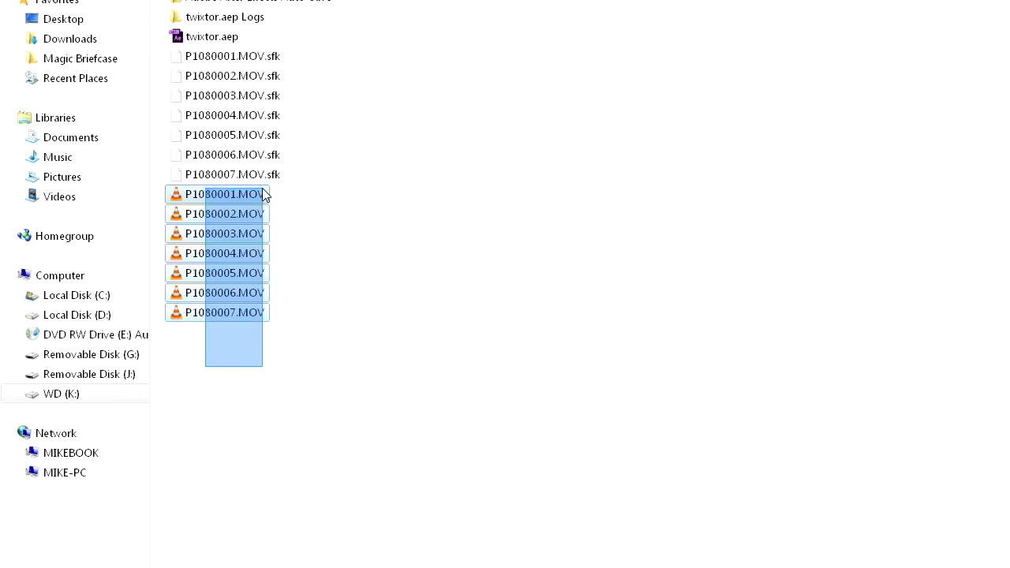
drag(265, 196, 264, 196)
drag(229, 196, 106, 176)
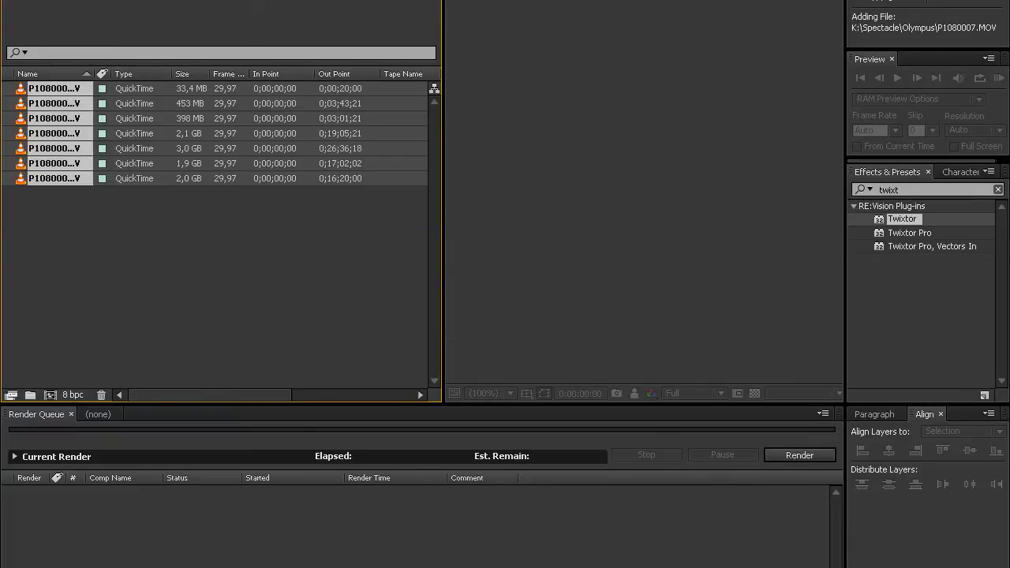
key(alt+f)
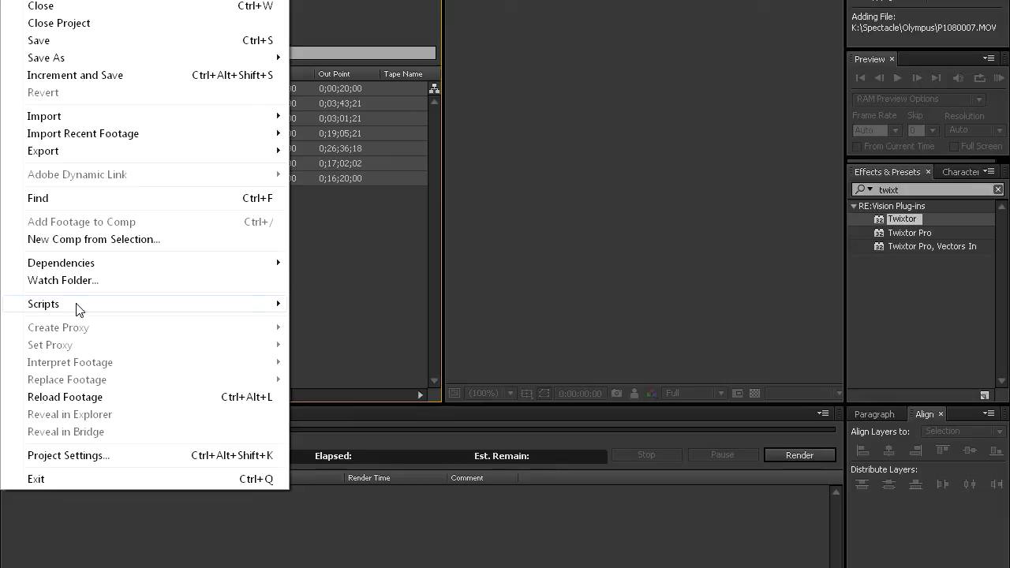
mouse_move(79, 309)
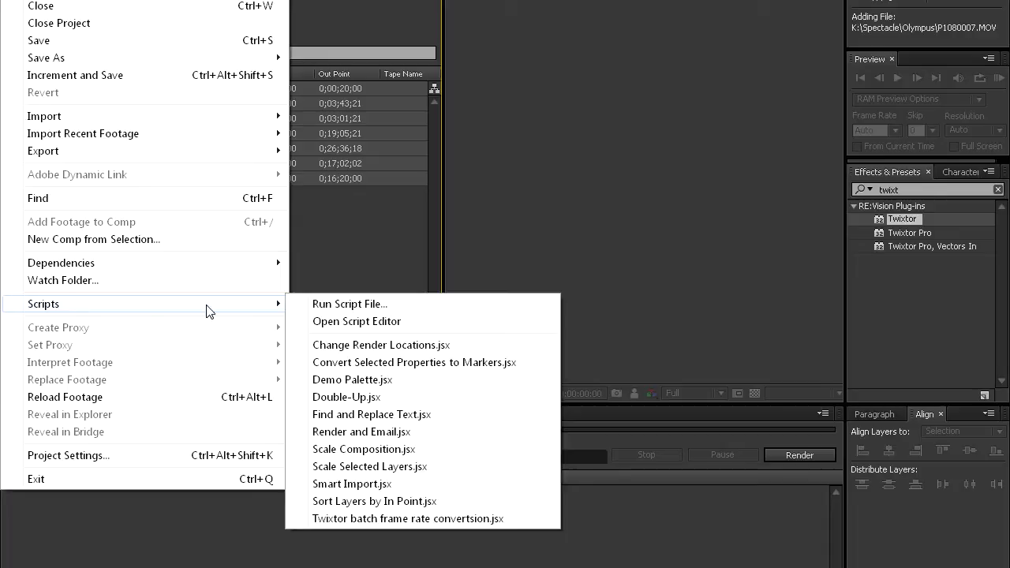
click(342, 306)
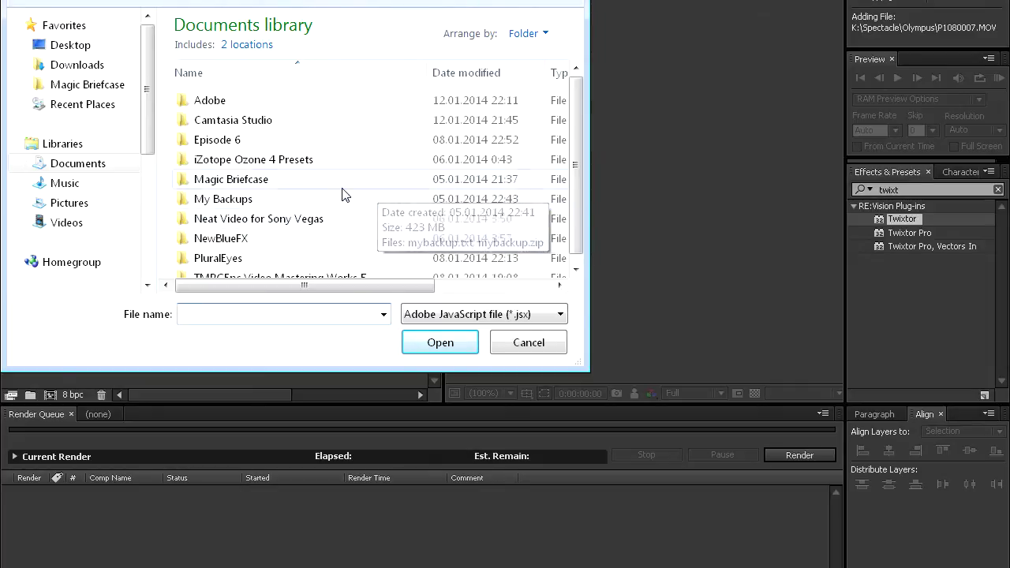
click(527, 342)
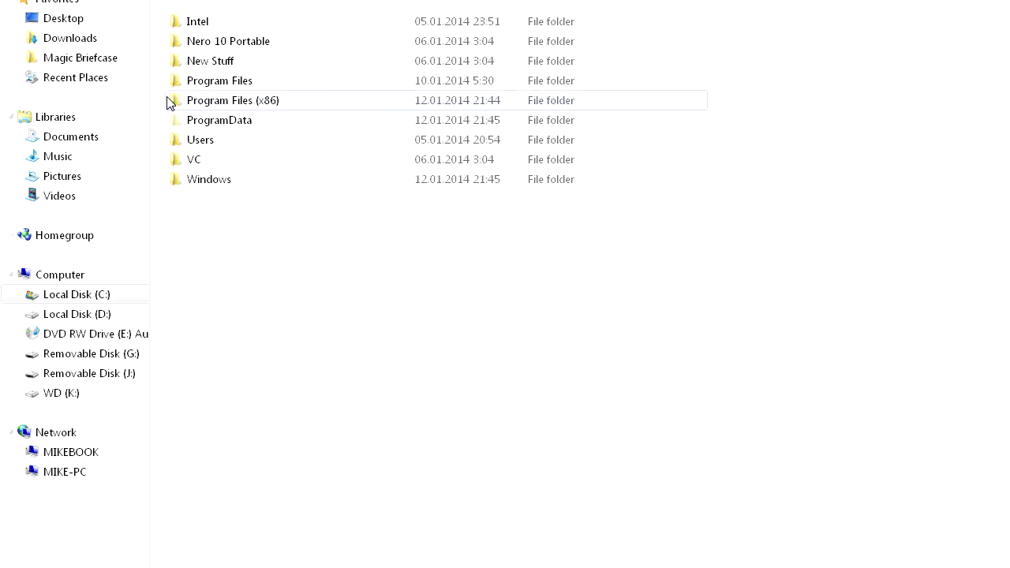
Browse in the file explorer to Adobe After Effects CC's Support Files under Program Files and open its scripts subfolder
double_click(213, 81)
double_click(203, 21)
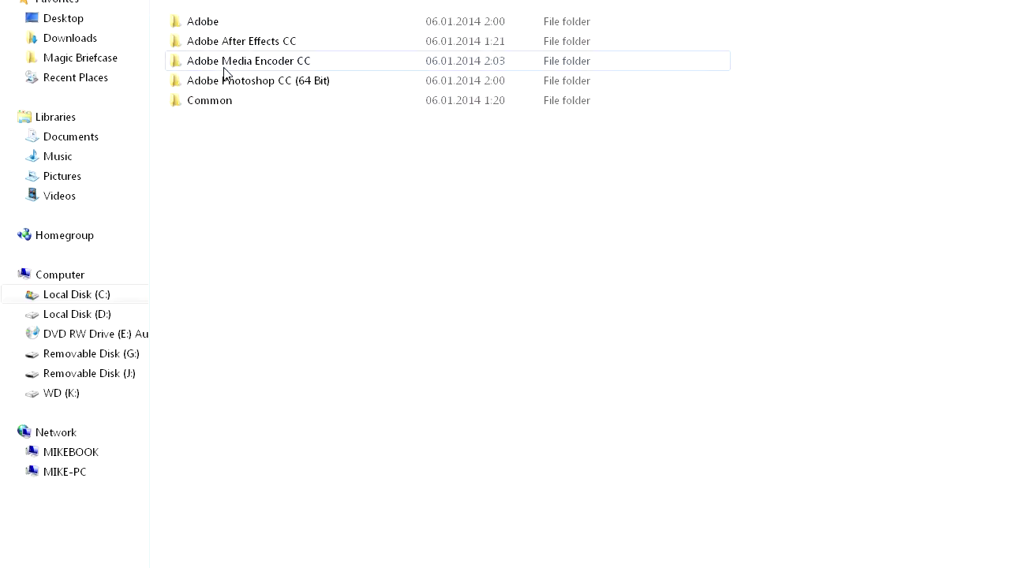
double_click(234, 45)
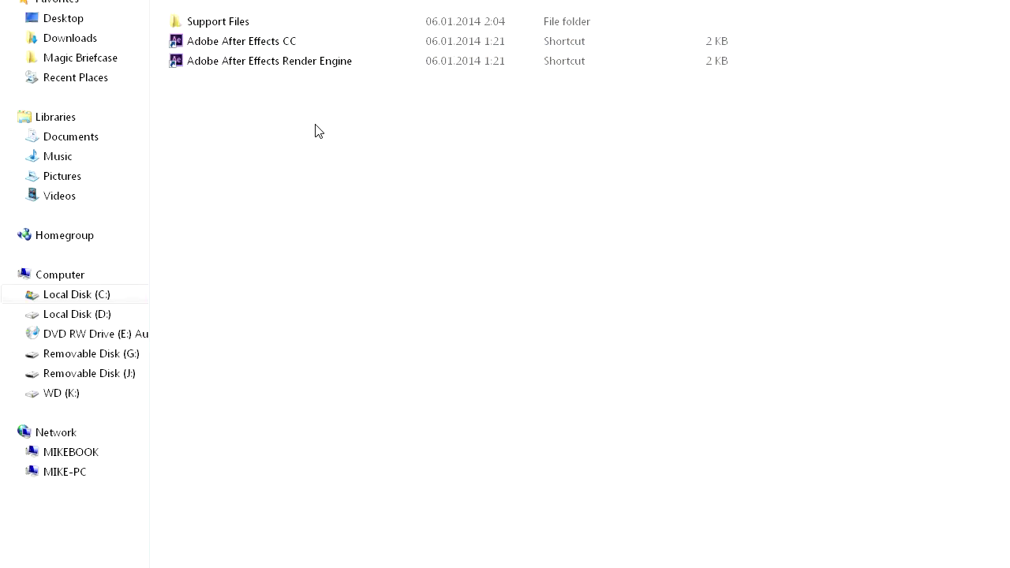
double_click(235, 23)
double_click(204, 319)
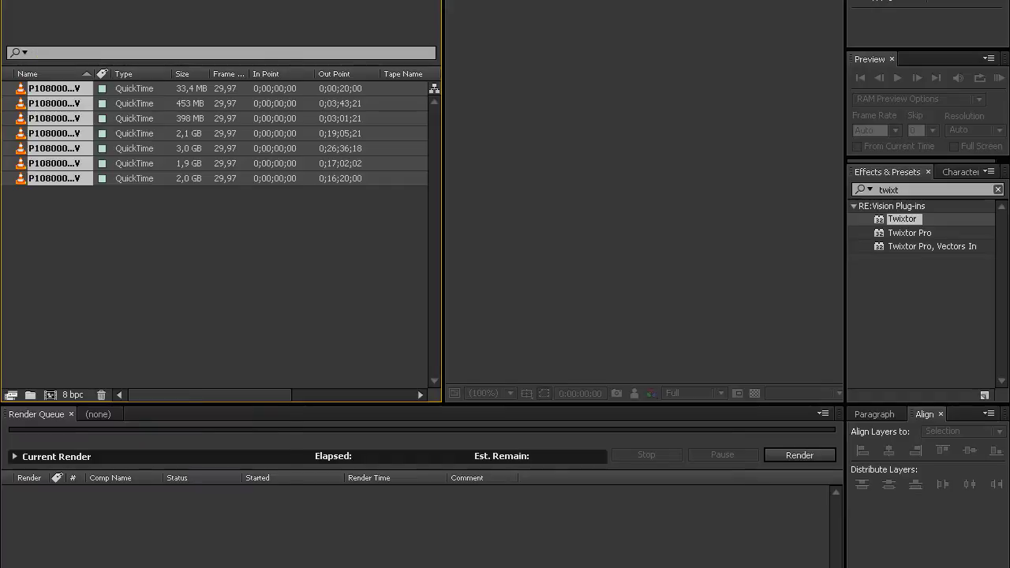
key(alt+f)
mouse_move(116, 313)
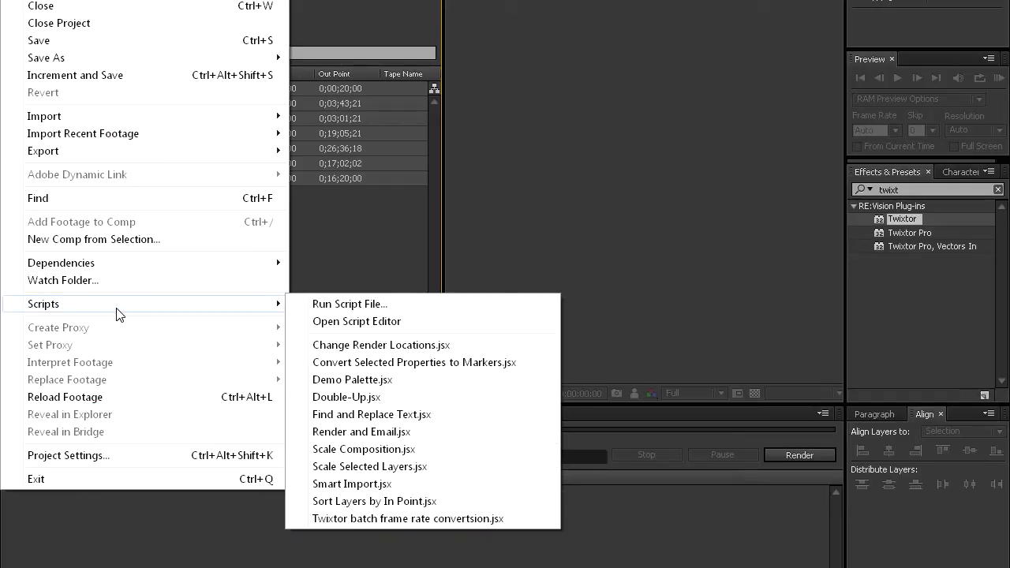
key(Escape)
key(Escape)
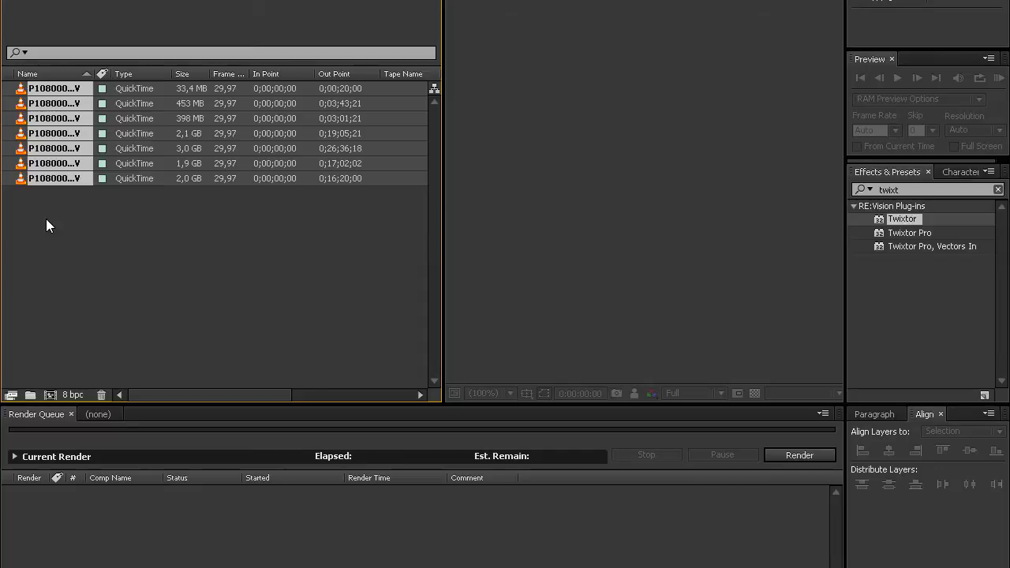
Run the script "Twixtor batch frame rate convertsion.jsx" on the selected clips
key(alt+f)
mouse_move(59, 307)
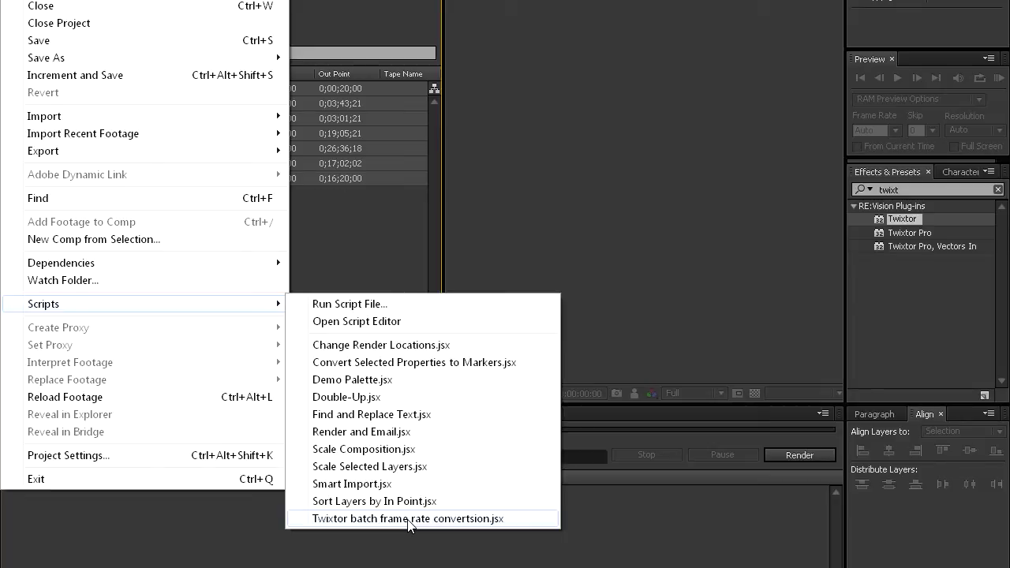
click(410, 518)
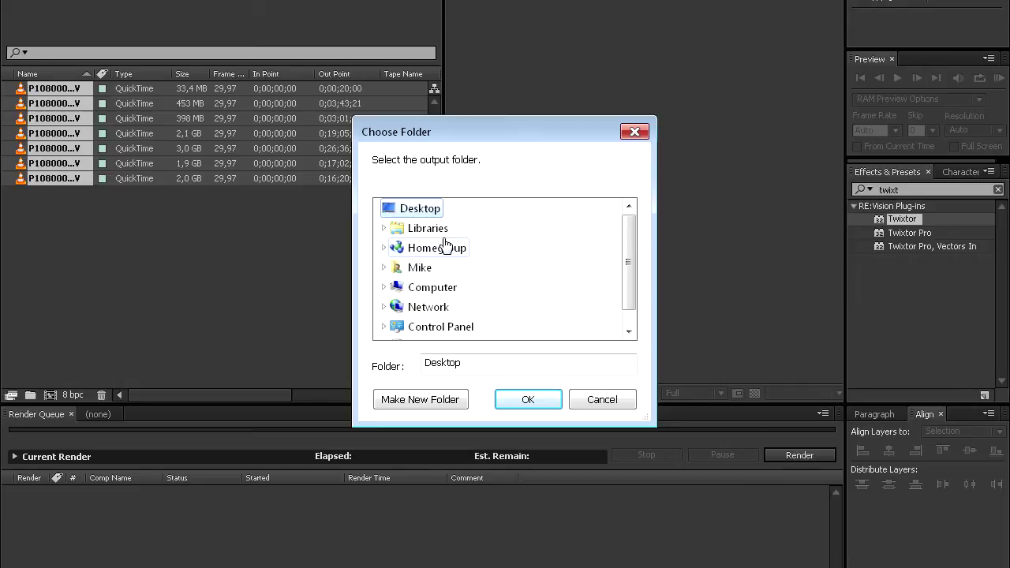
Choose a folder on one of the computer's drives as the script's output folder
drag(625, 244, 627, 295)
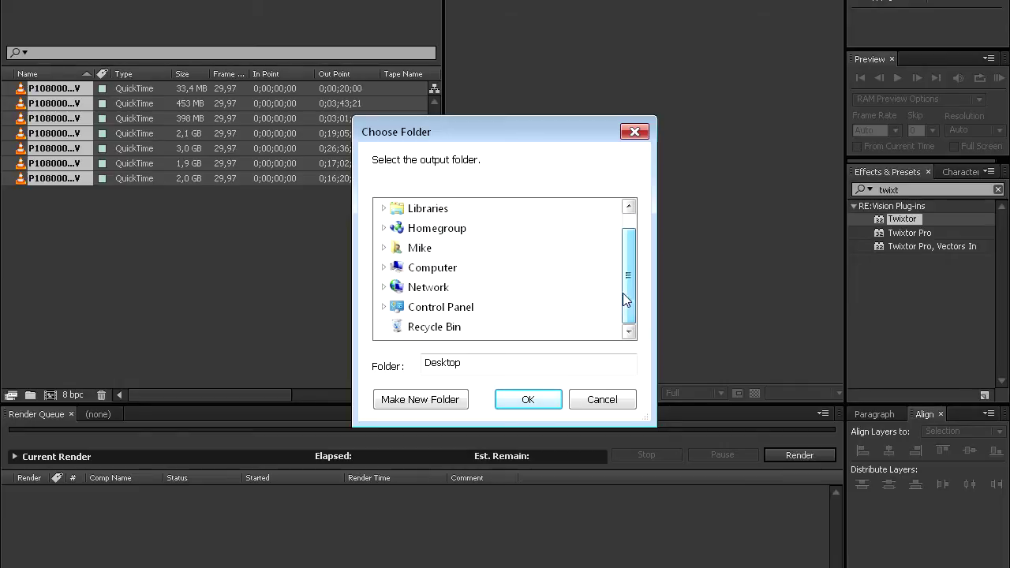
click(385, 268)
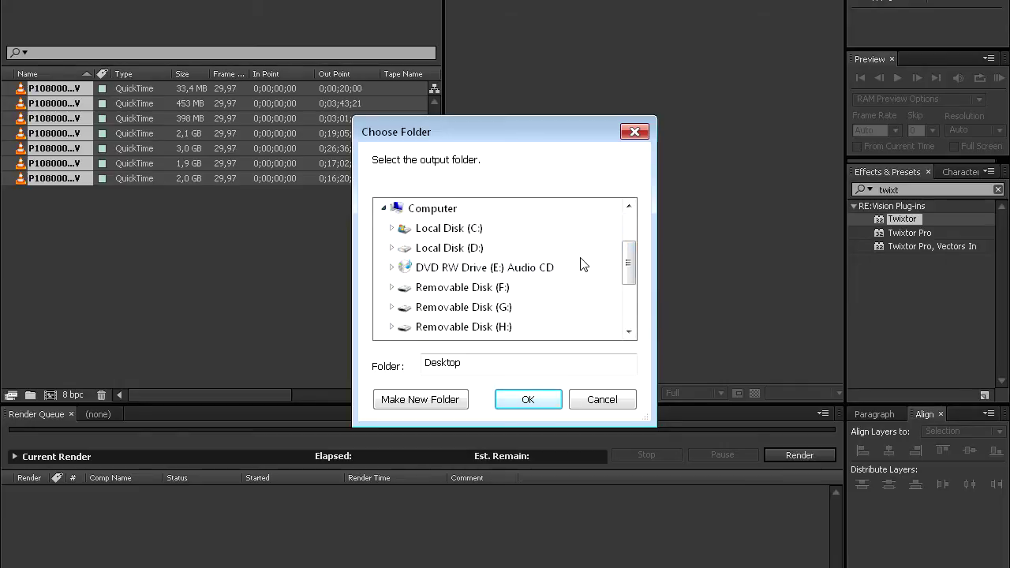
scroll(582, 266, down, 2)
drag(631, 305, 628, 284)
click(391, 228)
click(426, 249)
click(528, 400)
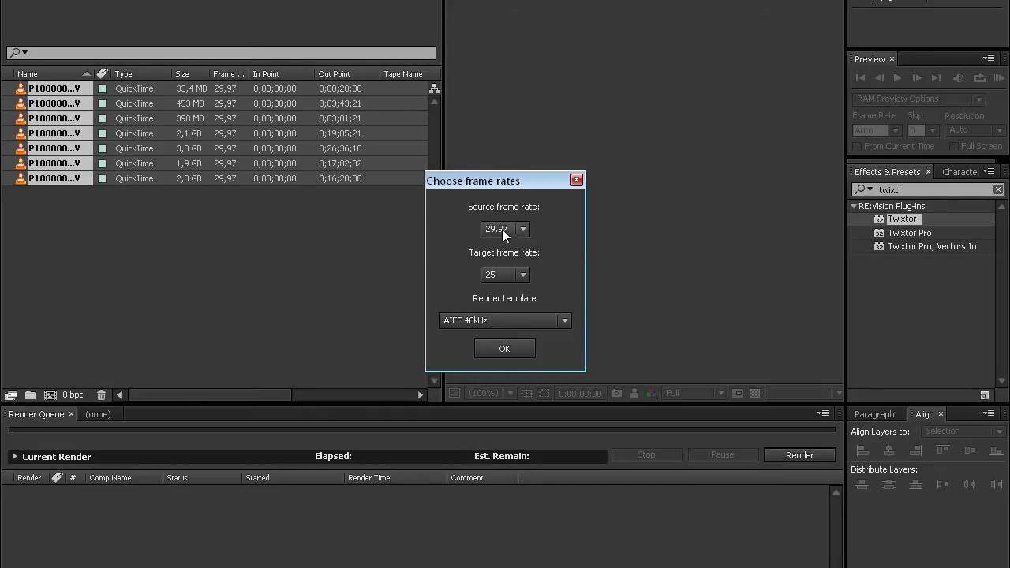
Generate 25 fps compositions from the 29.97 fps clips using the Cineform render template
click(523, 274)
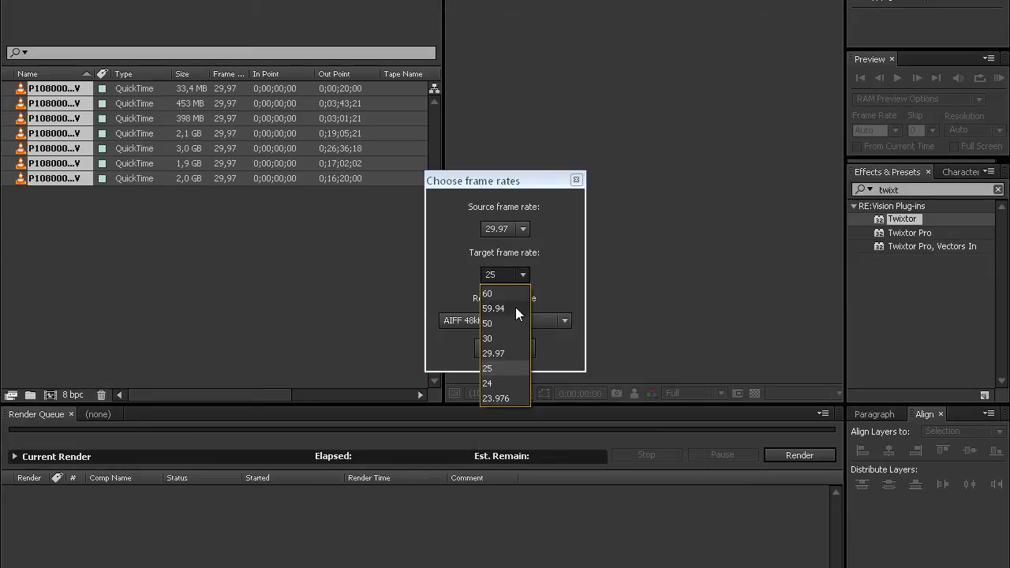
click(548, 273)
click(486, 320)
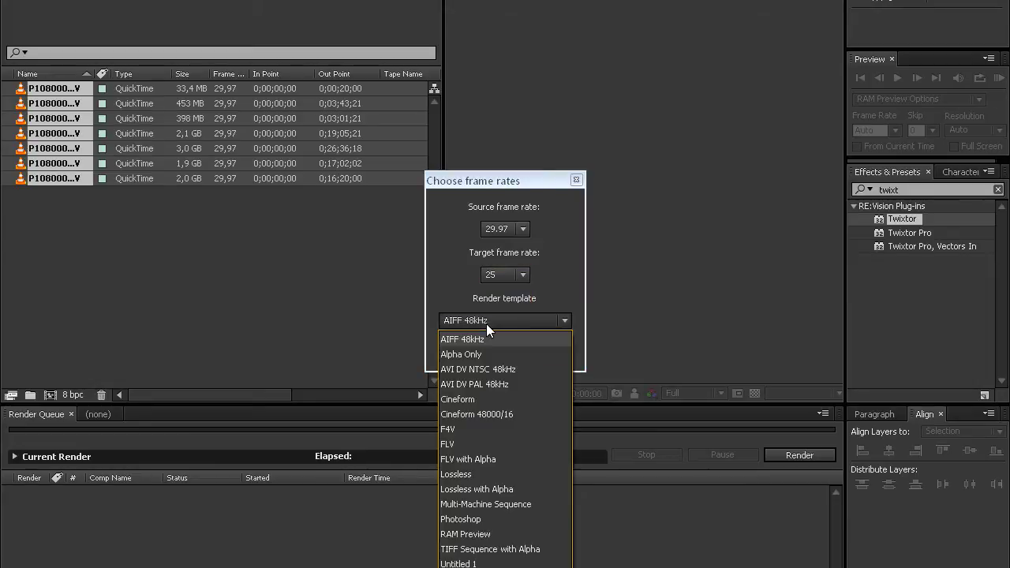
click(472, 399)
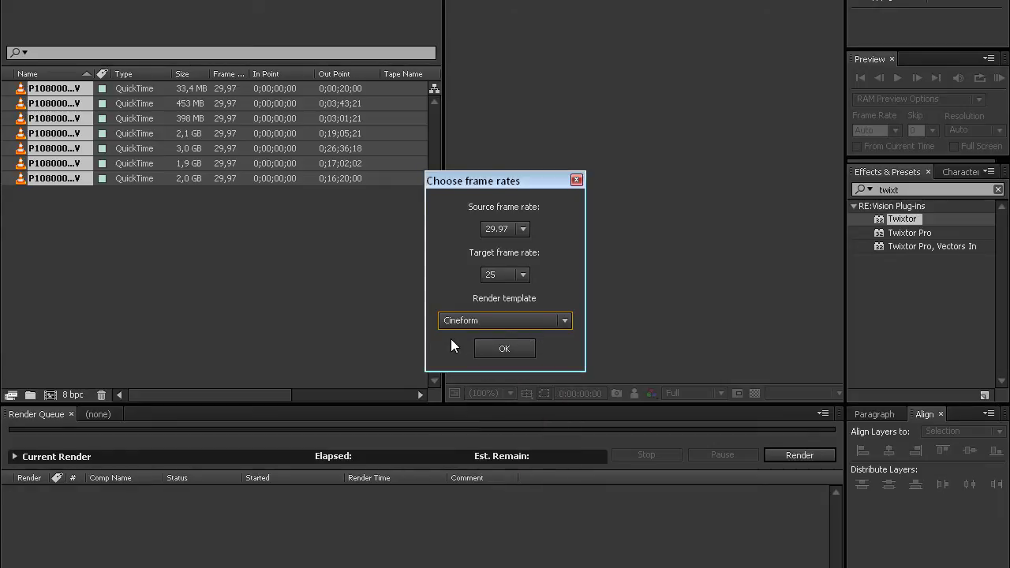
click(505, 348)
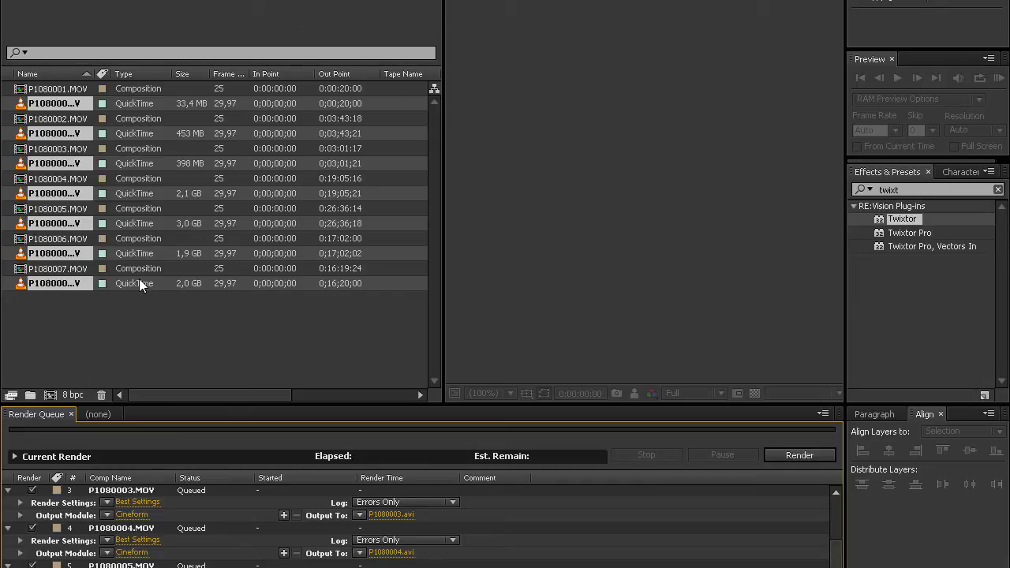
Open the P1080001.MOV composition and check its composition settings and Twixtor effect parameters
double_click(51, 88)
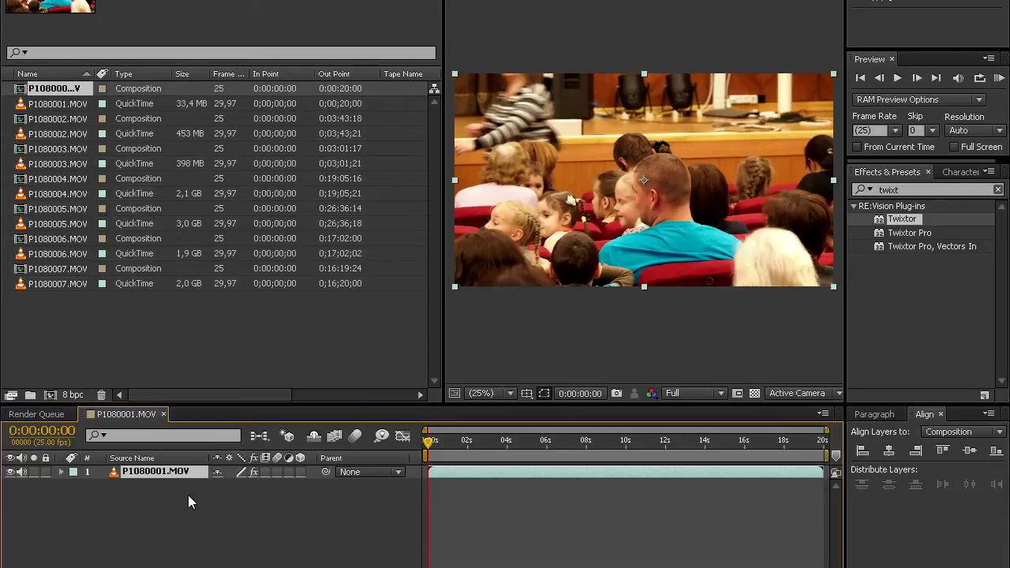
right_click(250, 517)
click(355, 371)
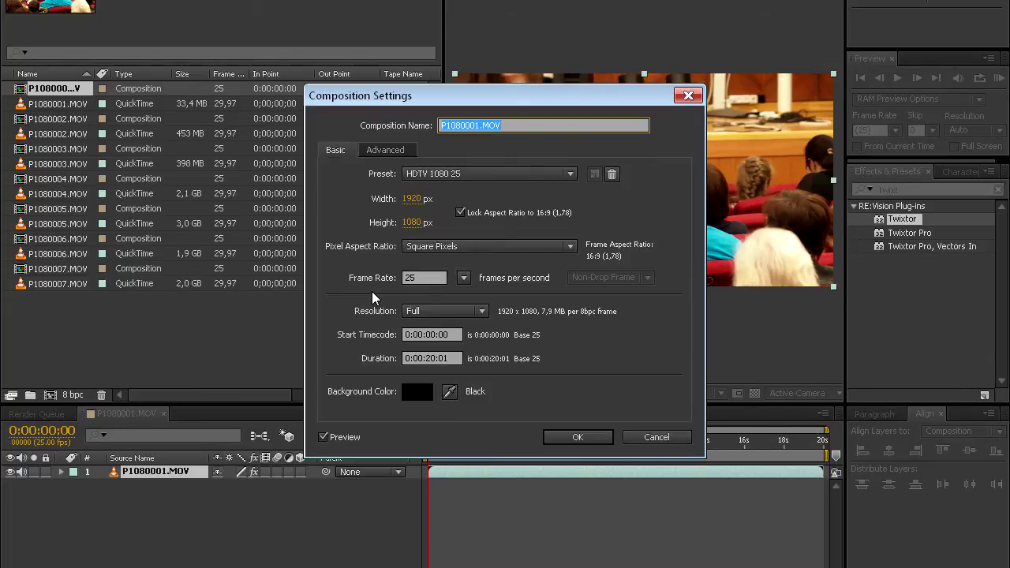
click(655, 438)
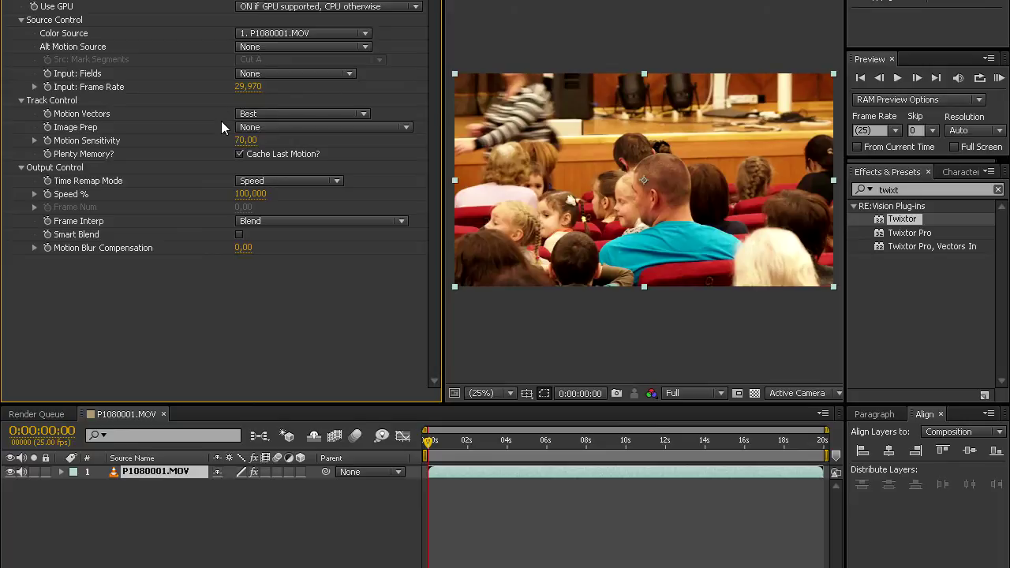
key(ctrl+0)
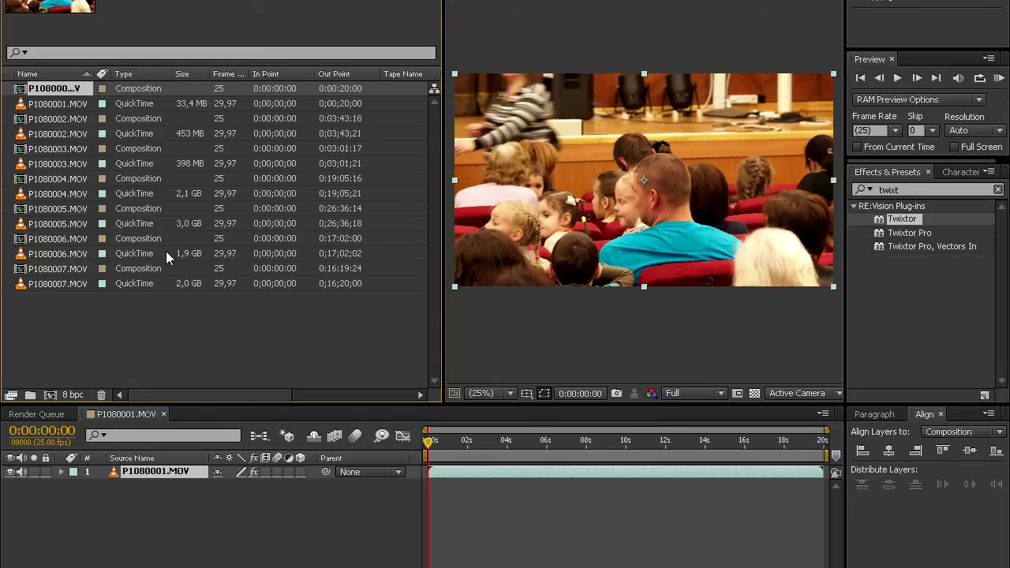
Return to the render queue and start rendering the queued compositions
click(52, 416)
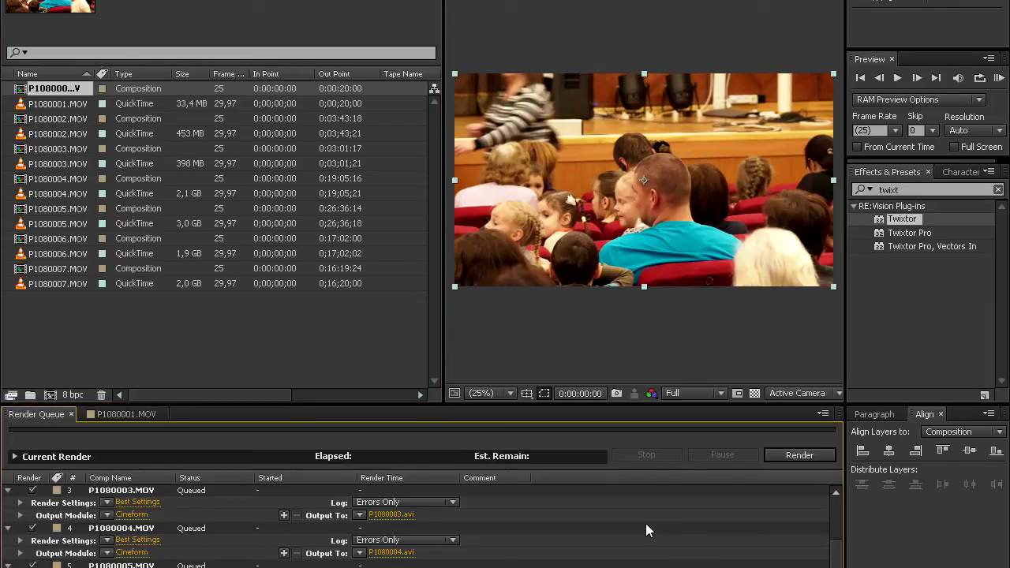
click(792, 455)
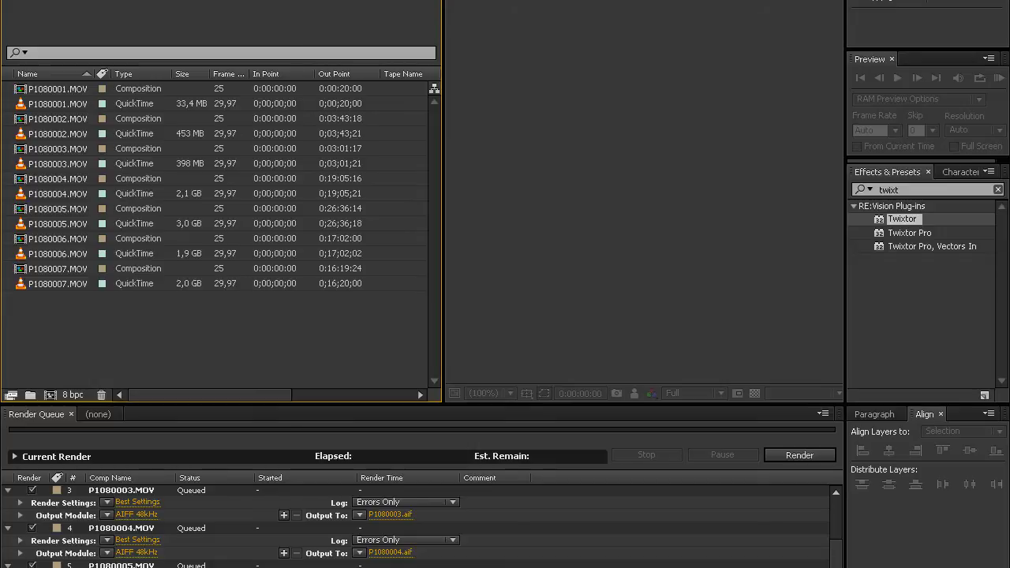
Close the current project and import the clips P1080001.MOV to P1080007.MOV into an empty project
key(alt+f)
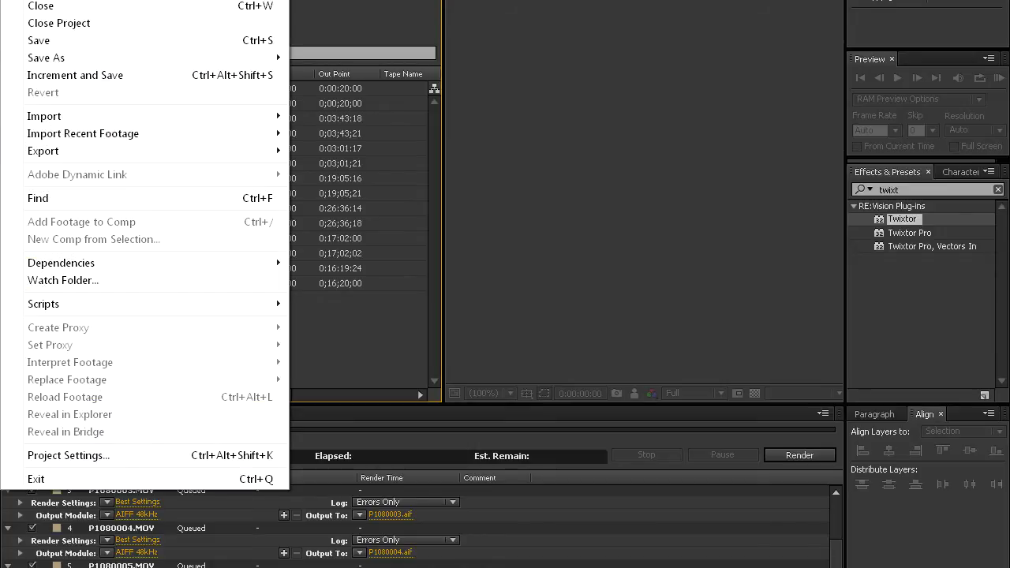
click(59, 23)
click(527, 298)
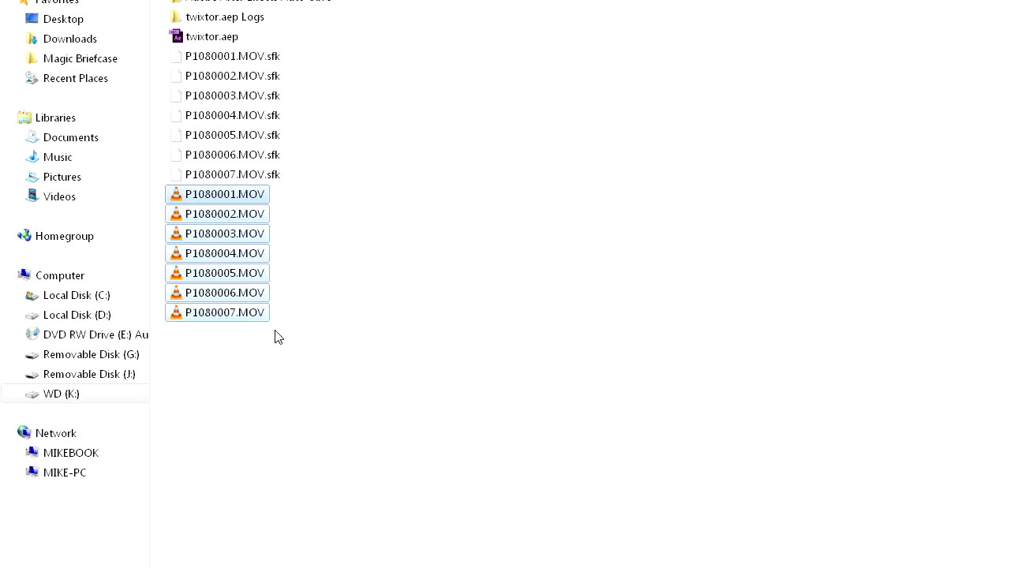
drag(217, 197, 494, 433)
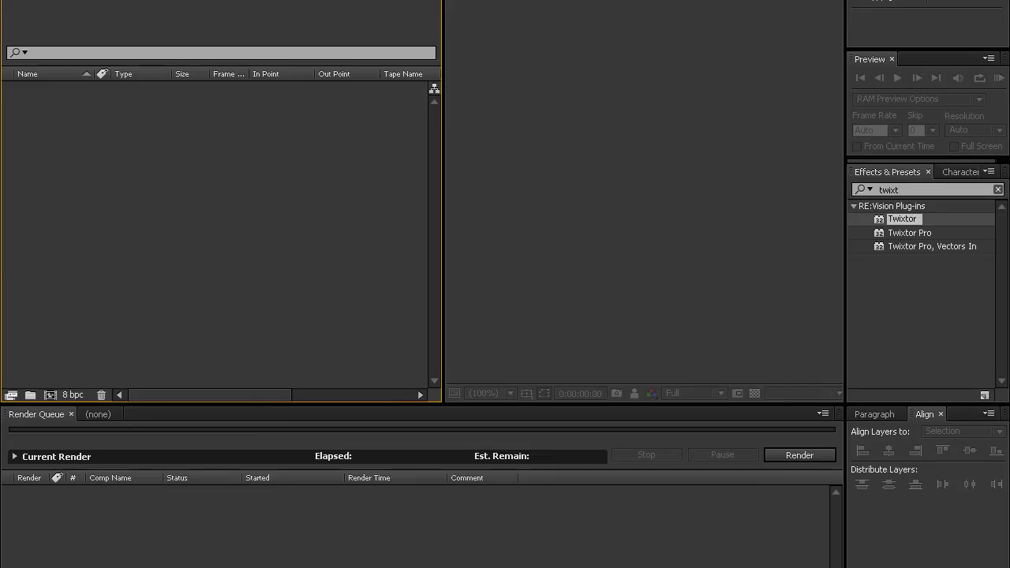
drag(197, 229, 140, 198)
Run the script "Twixtor batch frame rate convertsion.jsx" on the imported clips with Desktop as the output folder
key(alt+f)
mouse_move(112, 305)
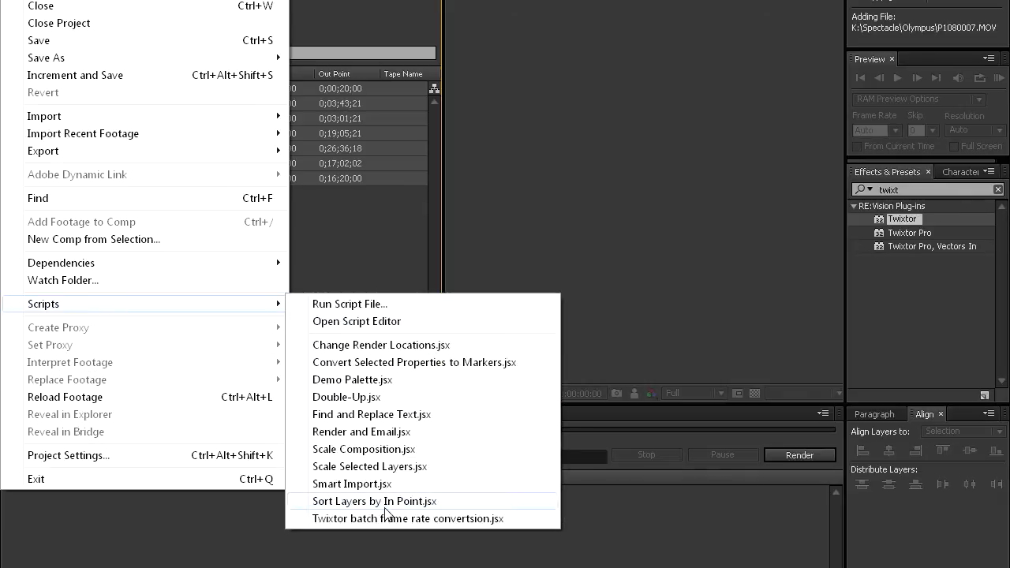
click(379, 516)
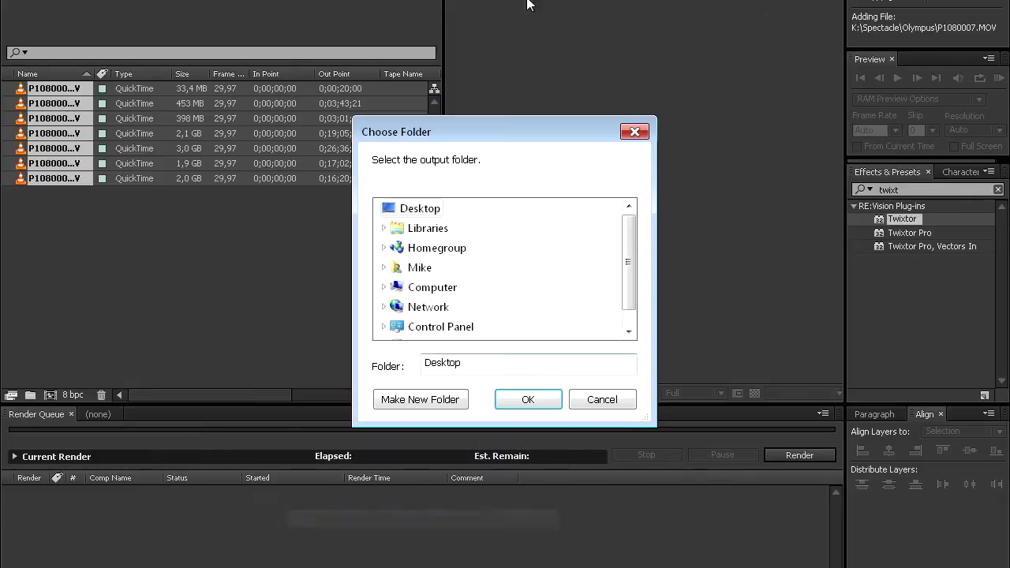
click(541, 402)
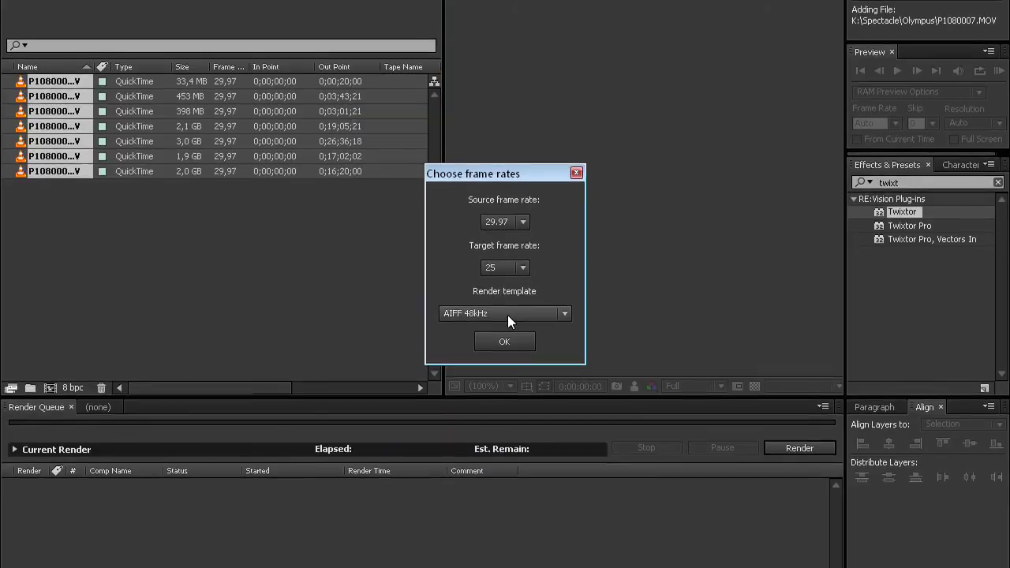
Set the render template to Cineform and review the source frame rate options, leaving the dialog without converting
click(507, 319)
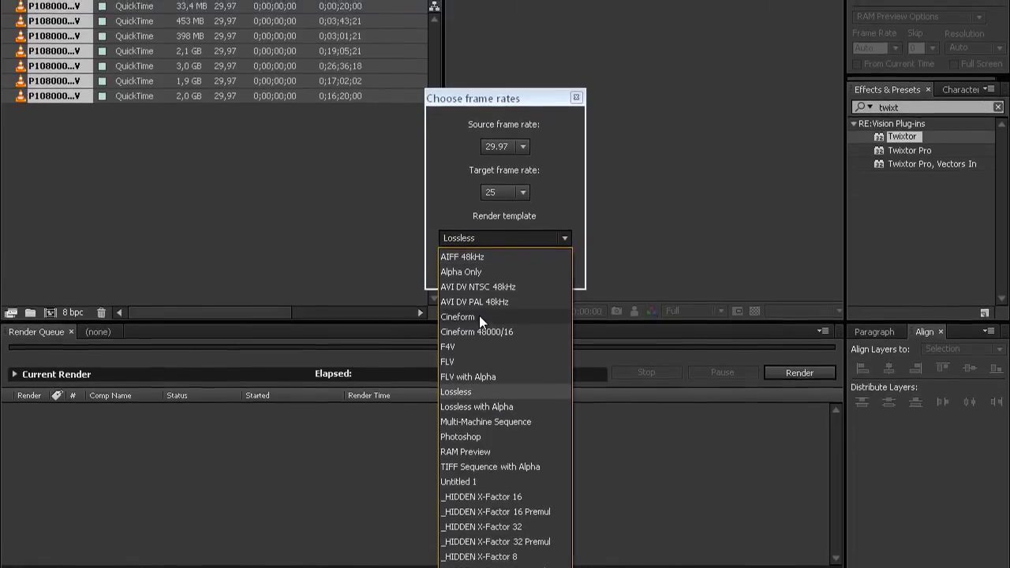
click(479, 307)
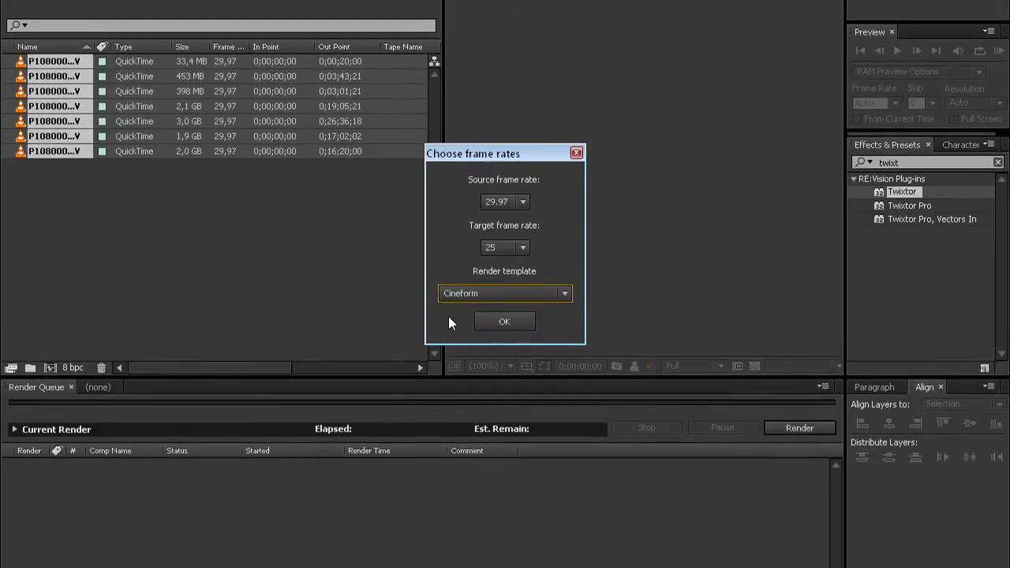
click(514, 213)
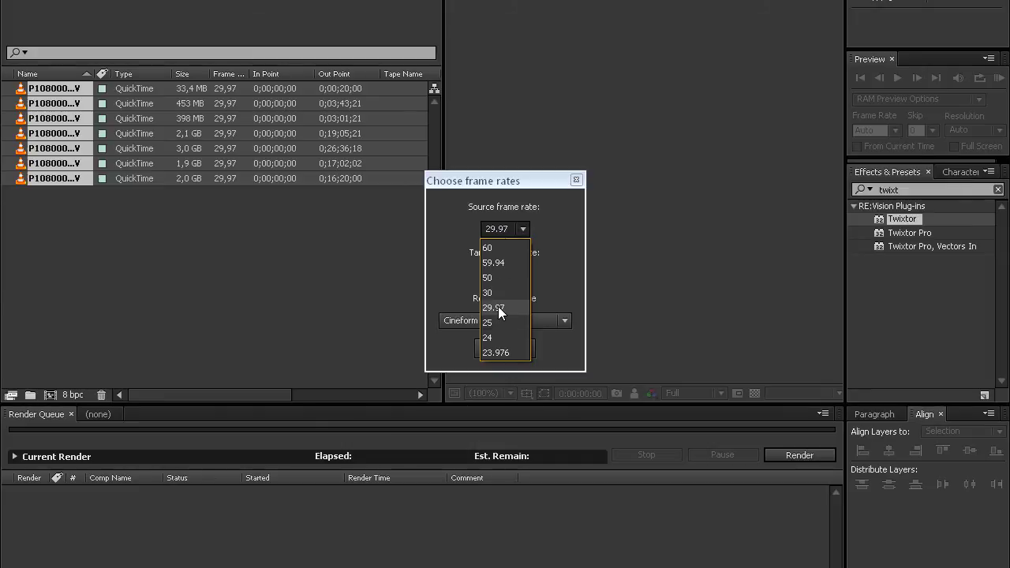
click(550, 266)
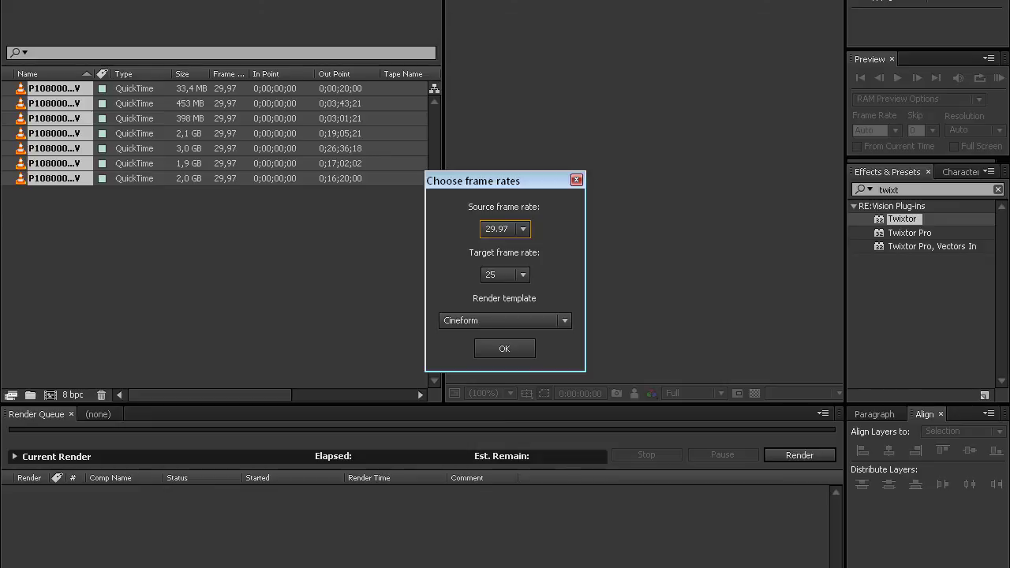
click(576, 180)
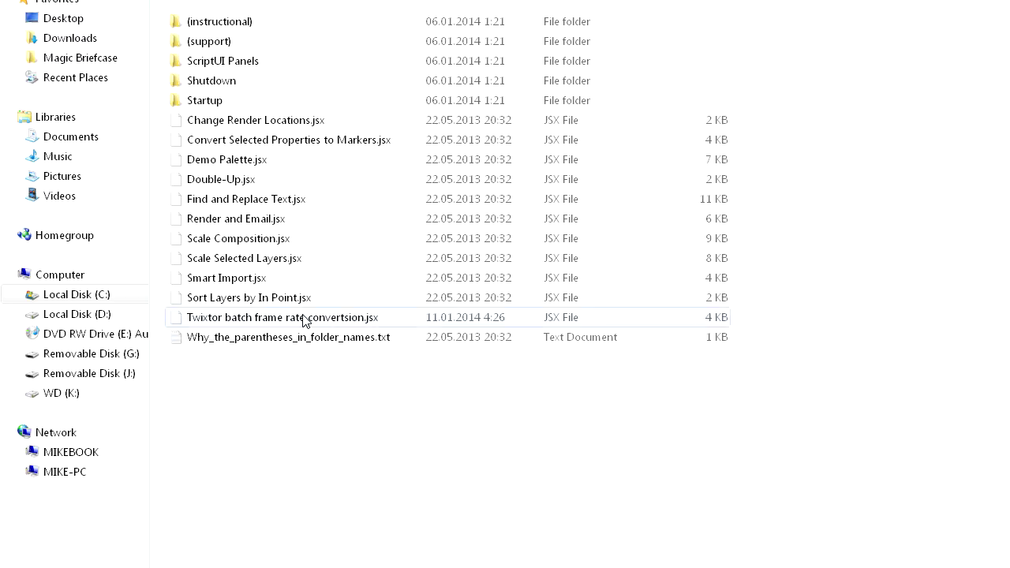
Open the script file "Twixtor batch frame rate convertsion.jsx" in Notepad from the file explorer
double_click(305, 322)
click(410, 332)
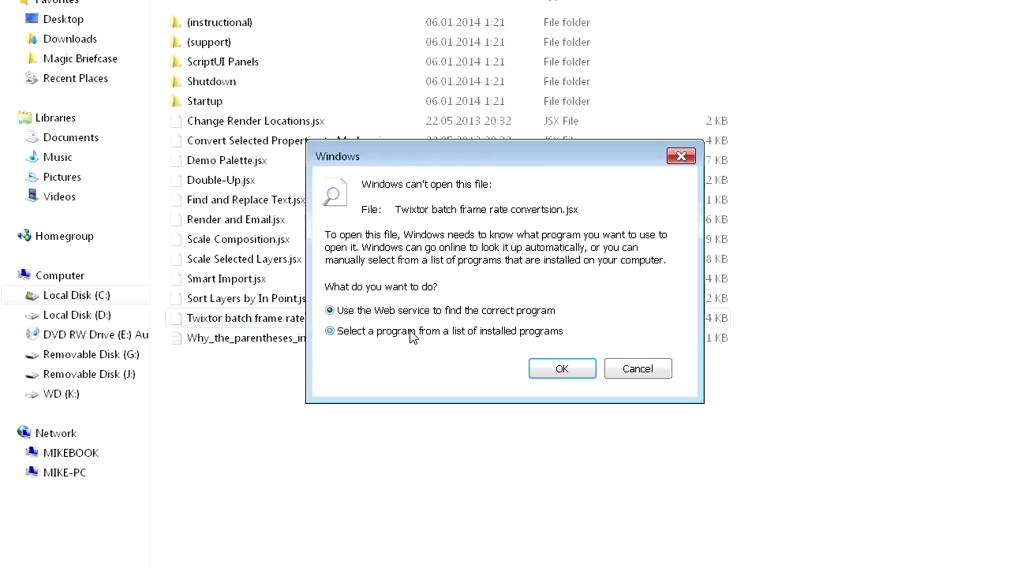
click(561, 375)
click(317, 237)
click(312, 409)
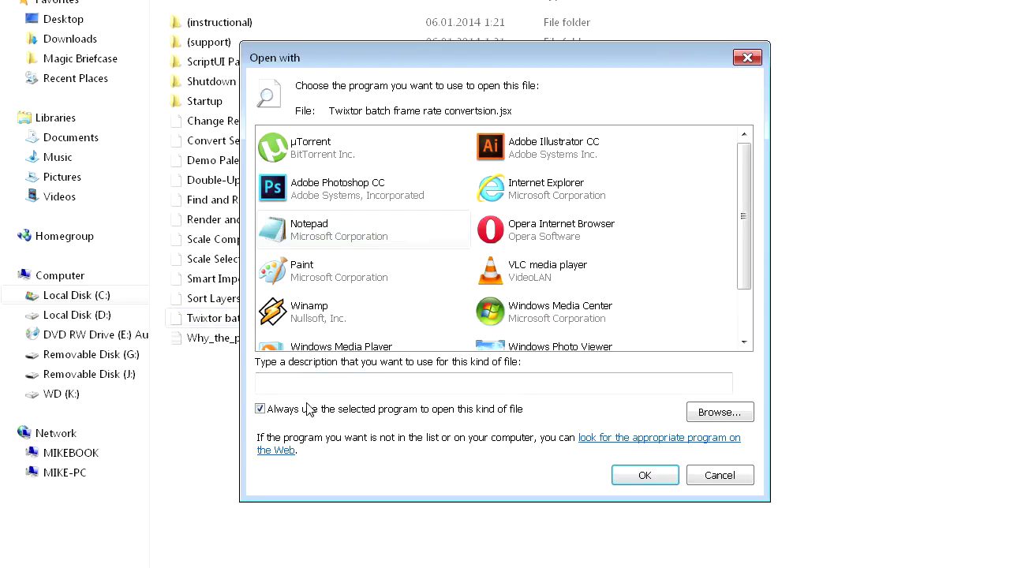
click(621, 478)
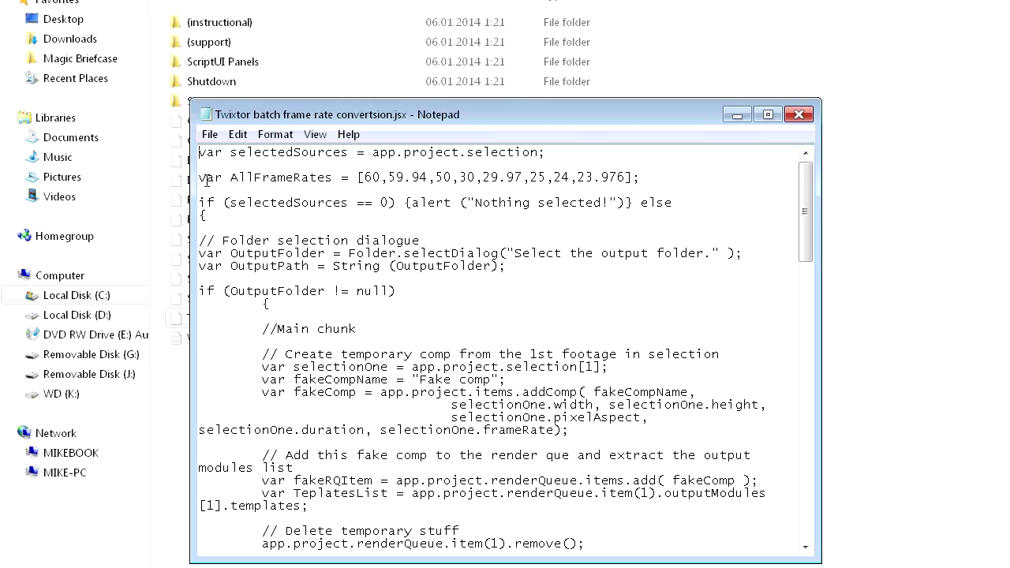
Add 120 before 60 and 48 before 30 in the AllFrameRates array, saving and closing the script
click(386, 180)
drag(370, 182, 637, 185)
click(368, 180)
text(120,)
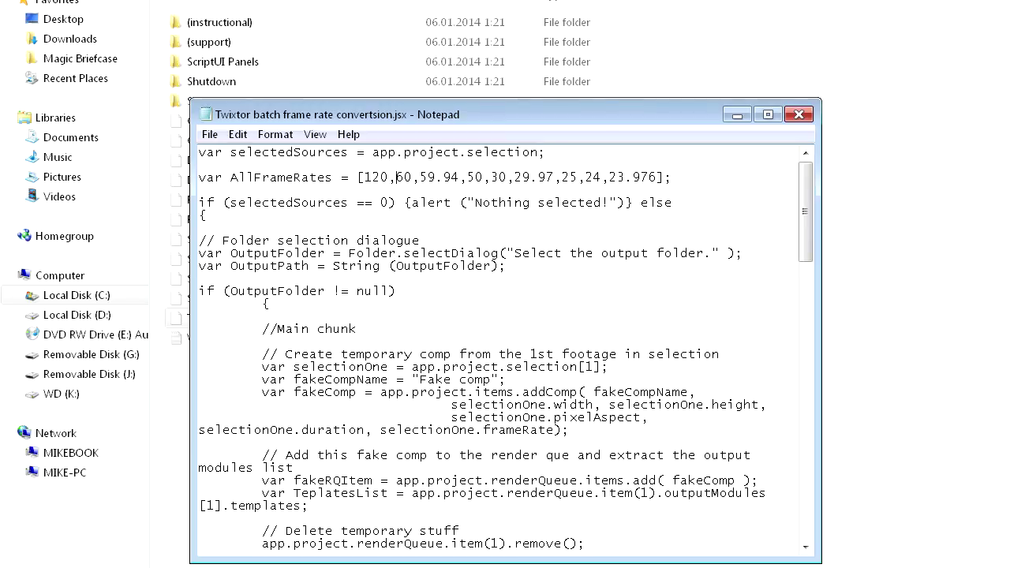
click(496, 184)
text(48,)
click(798, 115)
click(489, 310)
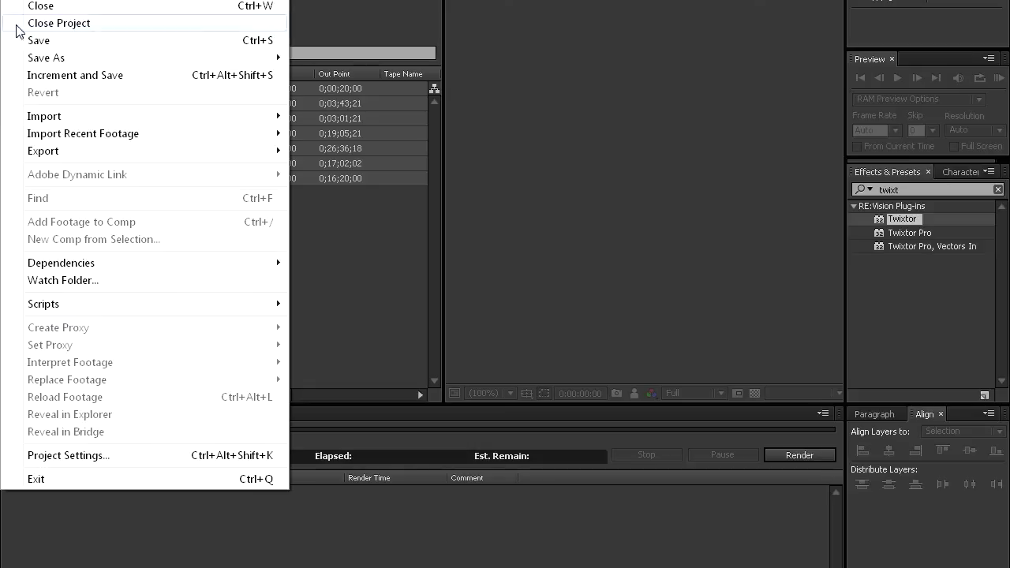
Rerun the Twixtor batch script with Desktop as output folder and check the source frame rate options for 120 and 48
mouse_move(47, 305)
click(410, 518)
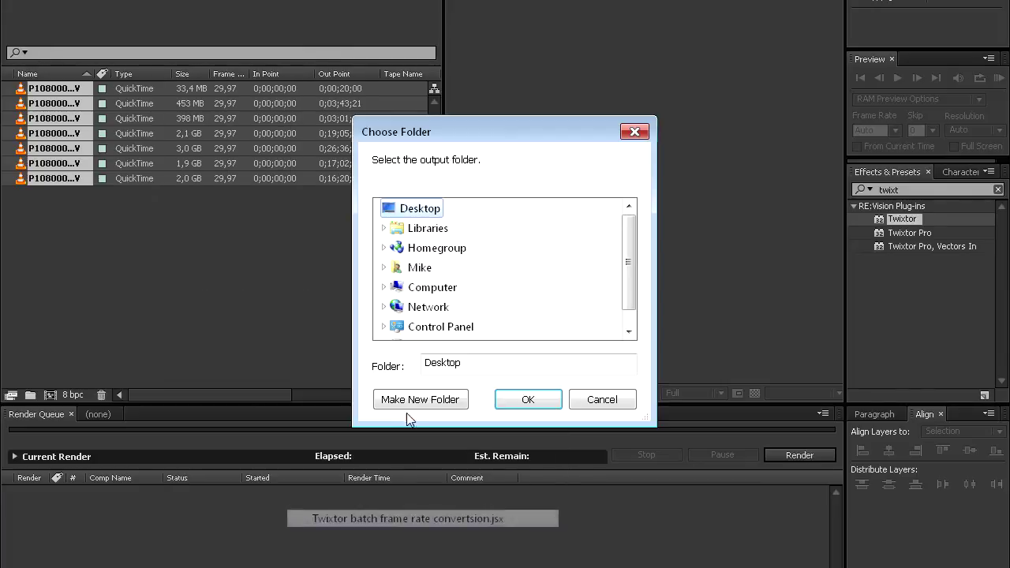
click(527, 400)
click(517, 229)
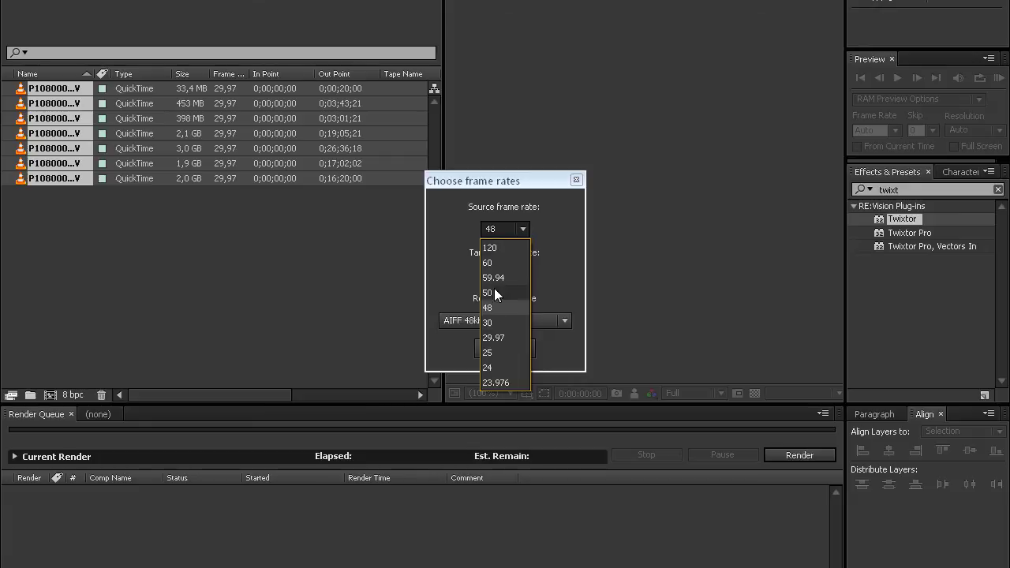
key(Escape)
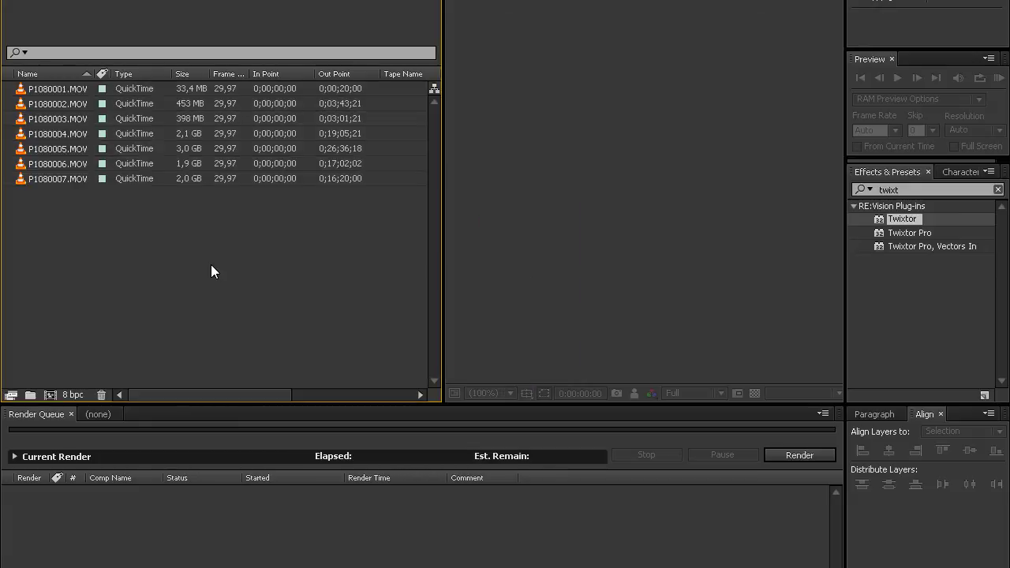